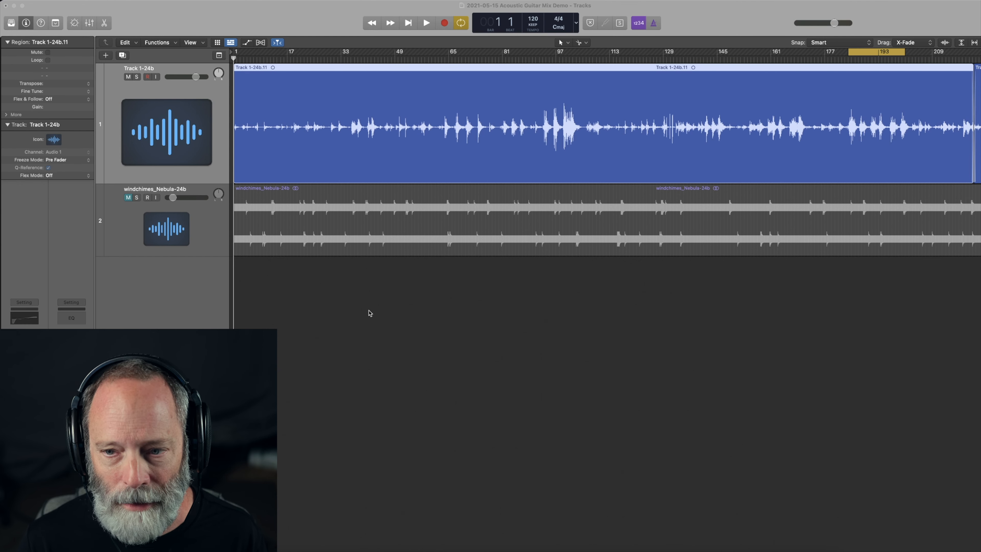
Play the looped section of the guitar track to hear its current sound.
key(space)
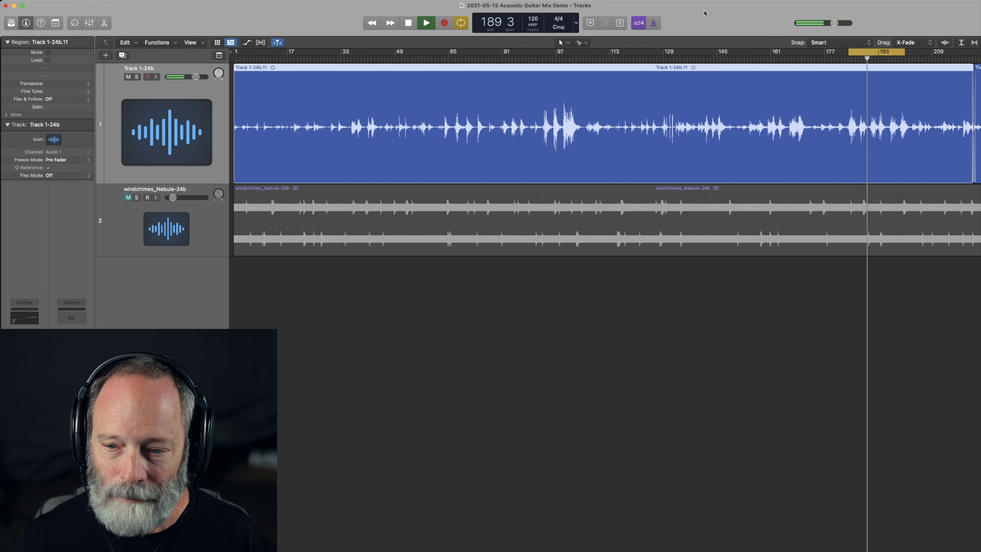
key(space)
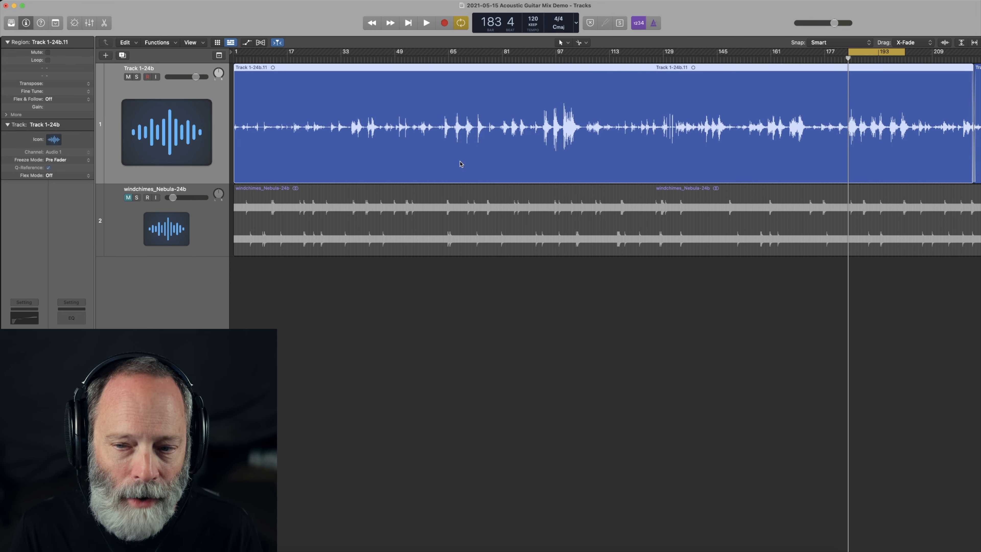
key(space)
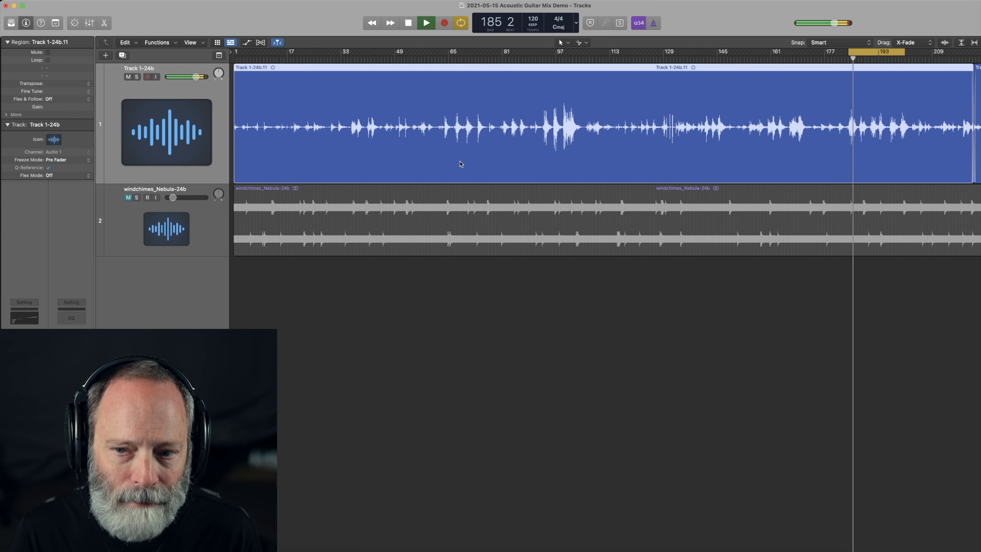
key(space)
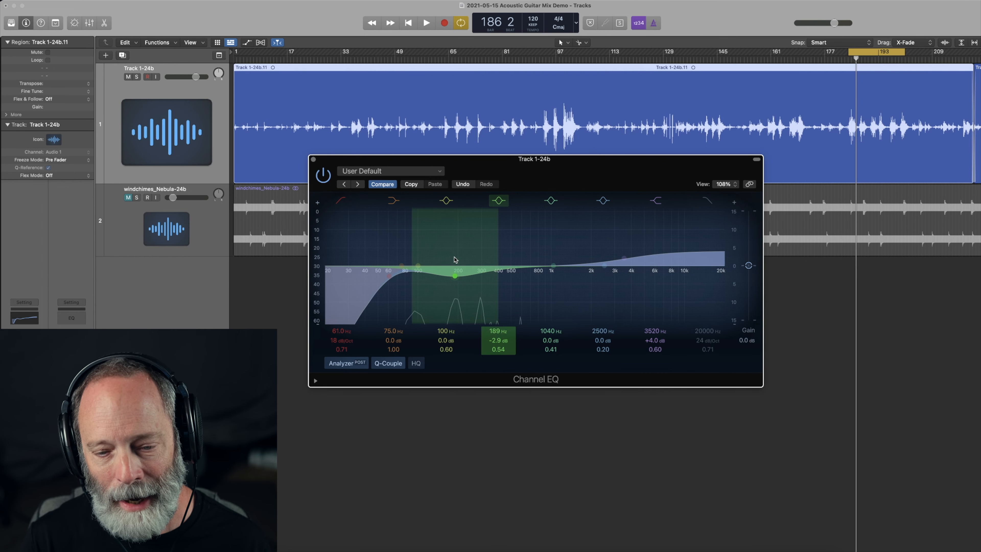
Set the Channel EQ's low-mid cut to 191 Hz and compare the guitar loop with the EQ bypassed and enabled.
drag(493, 331, 493, 329)
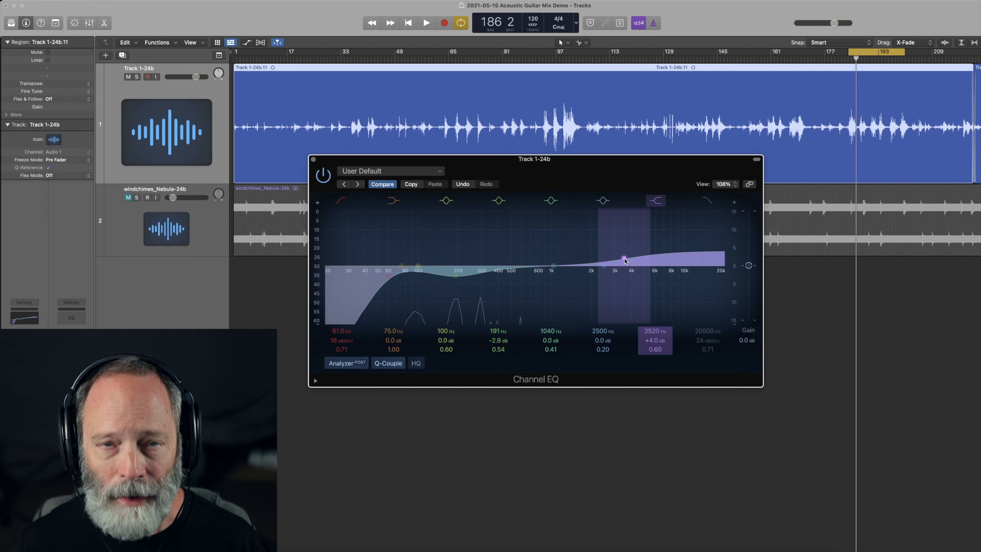
key(space)
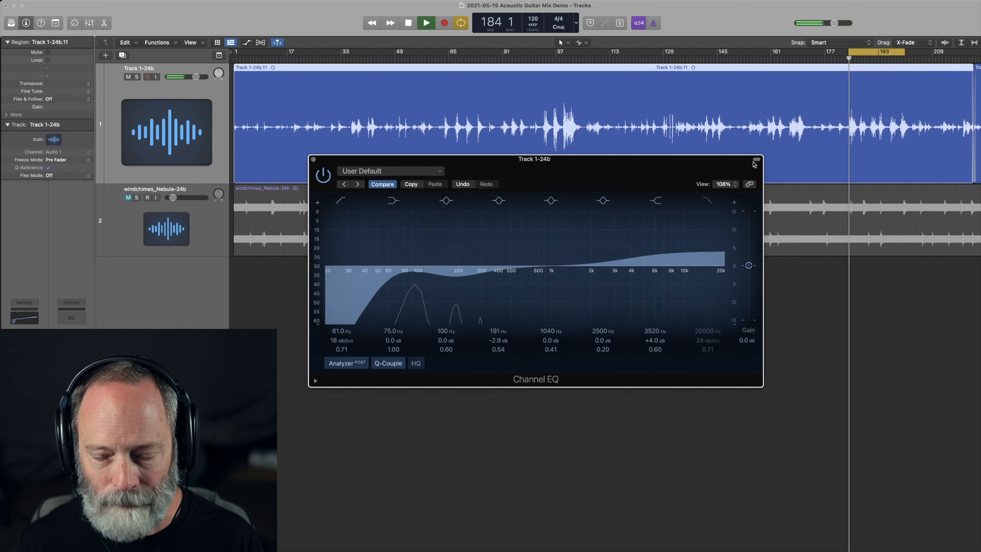
click(322, 177)
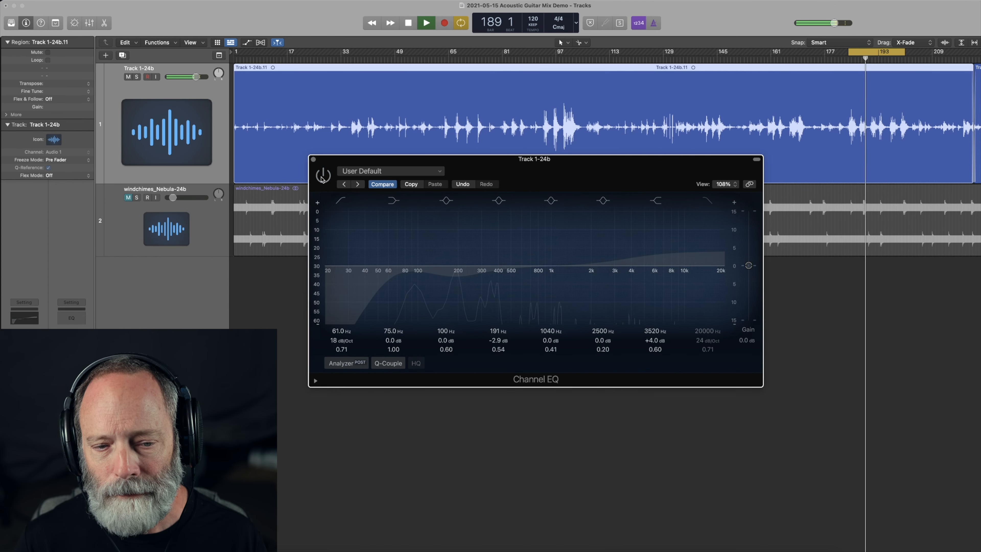
click(321, 177)
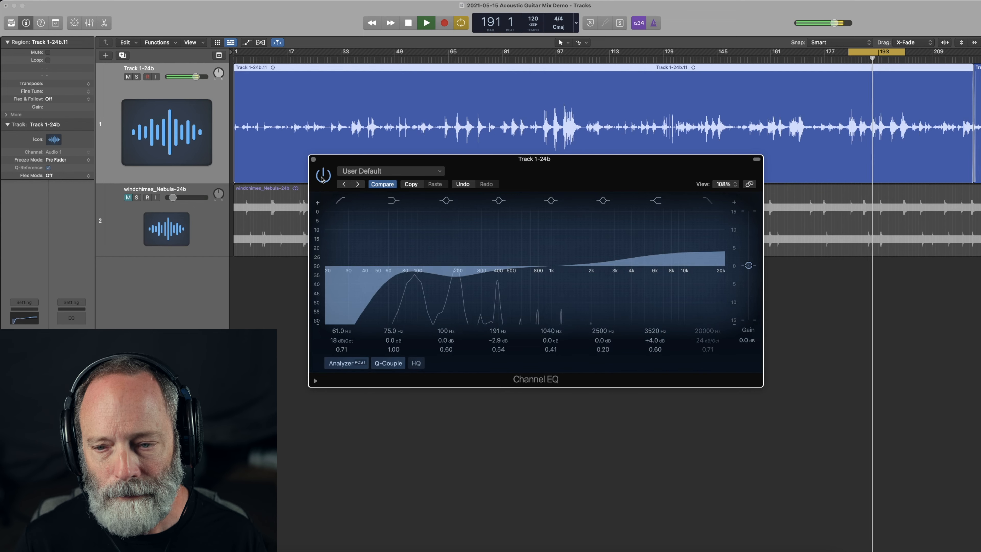
key(space)
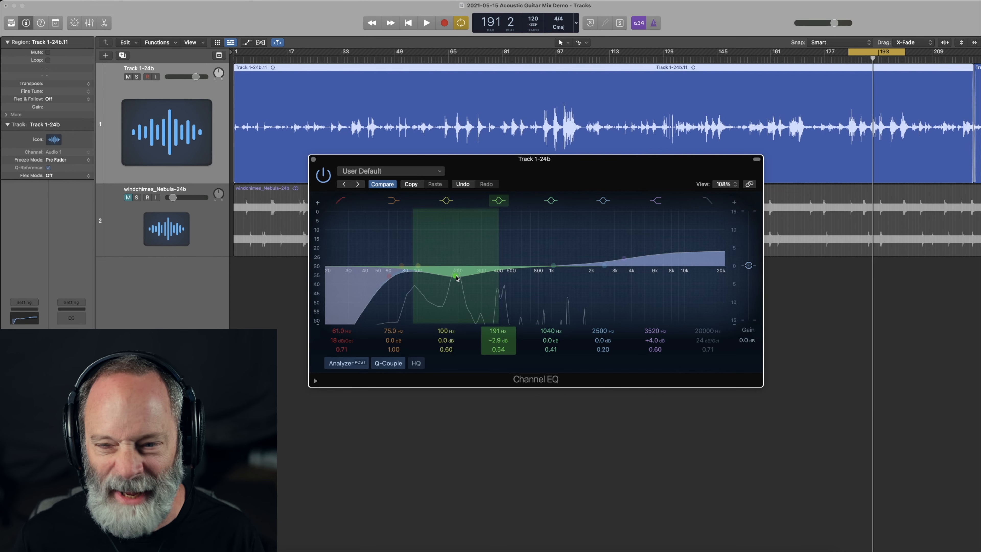
Fine-tune the Channel EQ's low-mid cut band while the guitar loop plays.
key(space)
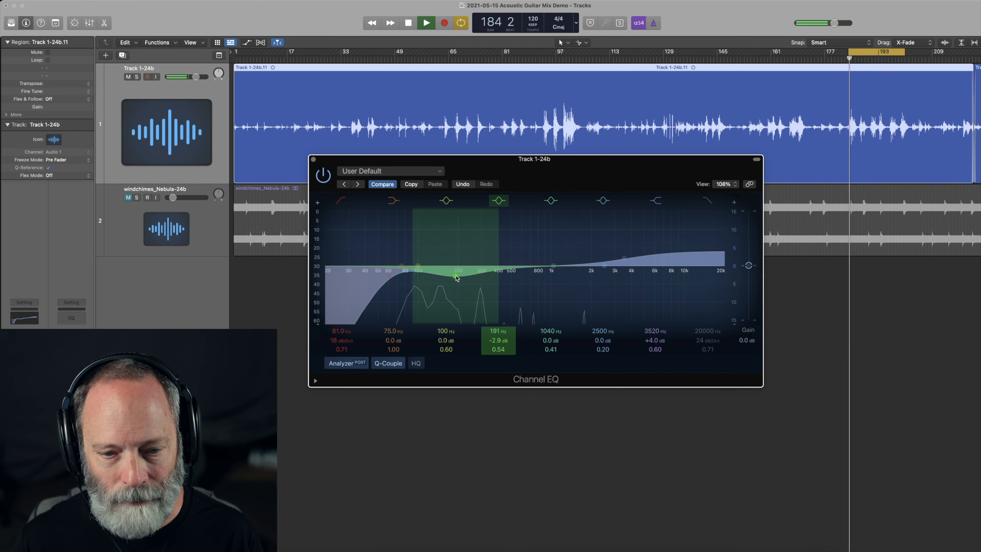
mouse_move(457, 278)
mouse_down()
mouse_move(453, 248)
mouse_move(456, 327)
mouse_move(456, 278)
mouse_up()
key(space)
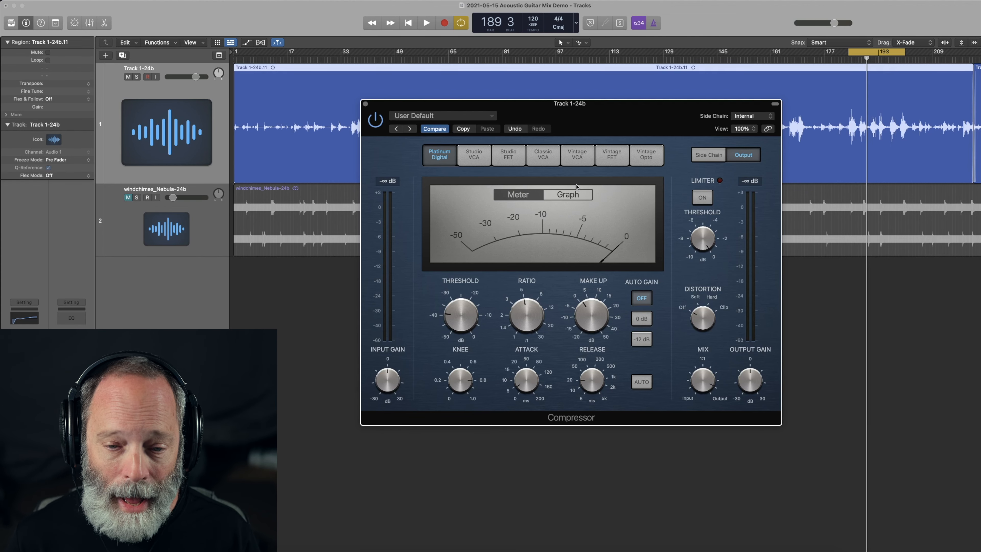
Review the Compressor's threshold, ratio, attack and release, and compare the guitar loop with the Compressor bypassed and enabled.
mouse_move(449, 306)
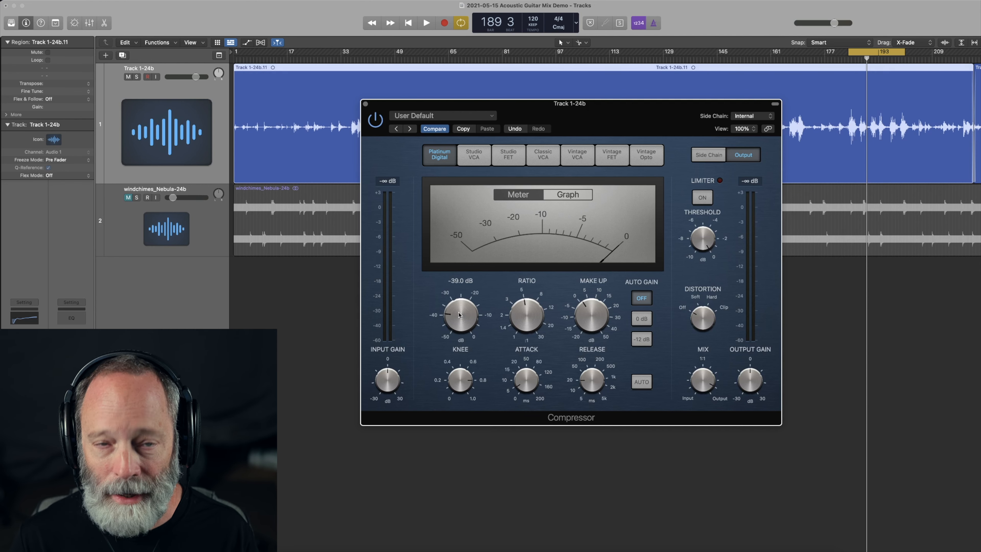
mouse_move(522, 312)
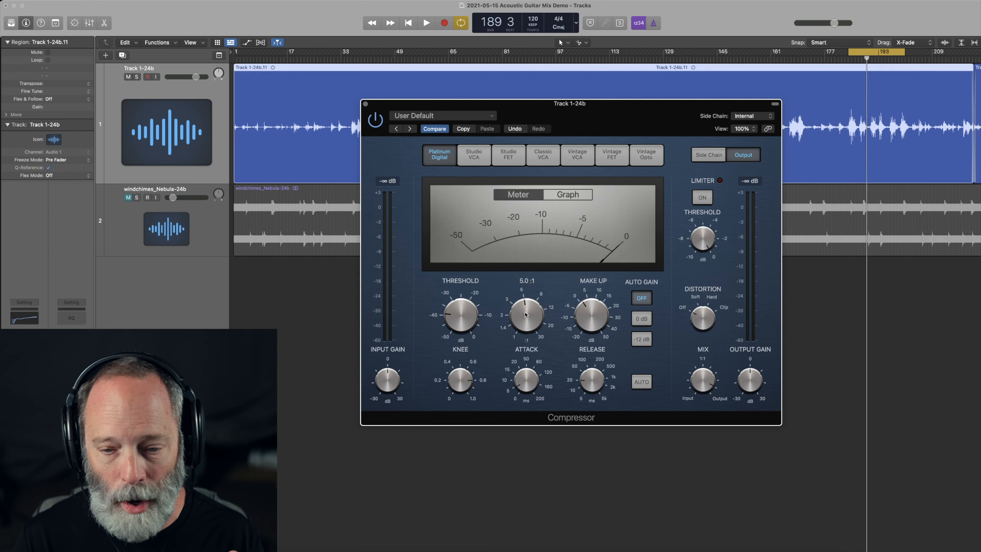
mouse_move(523, 381)
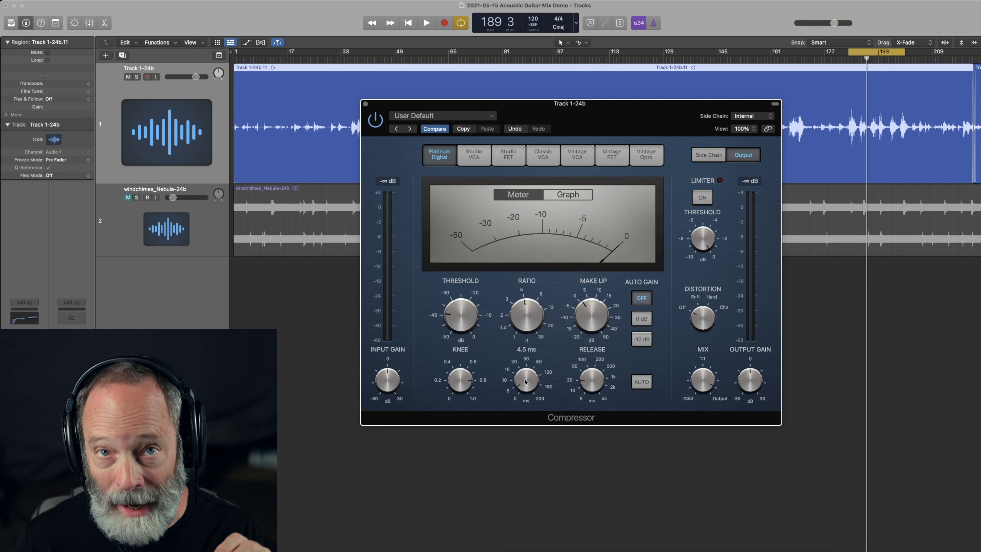
mouse_move(594, 381)
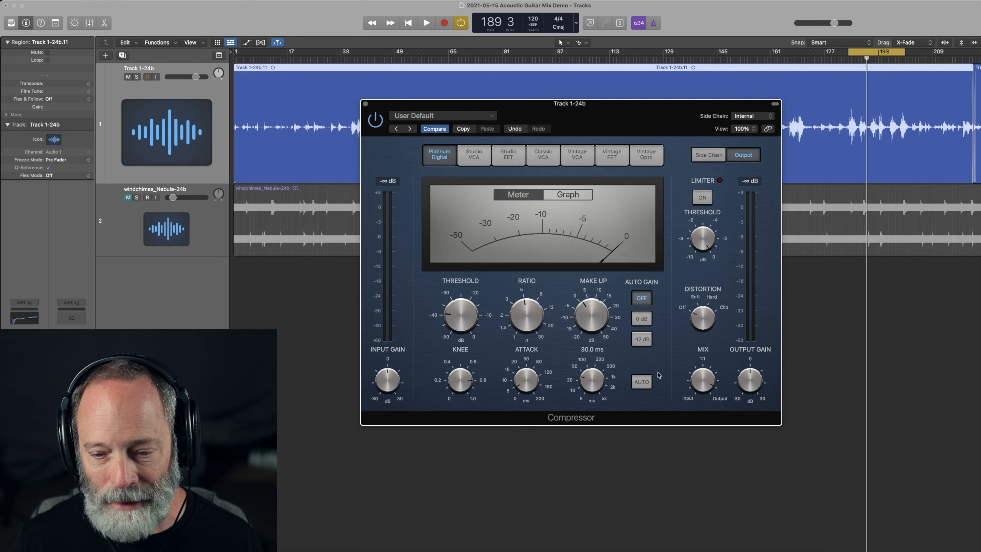
mouse_move(700, 340)
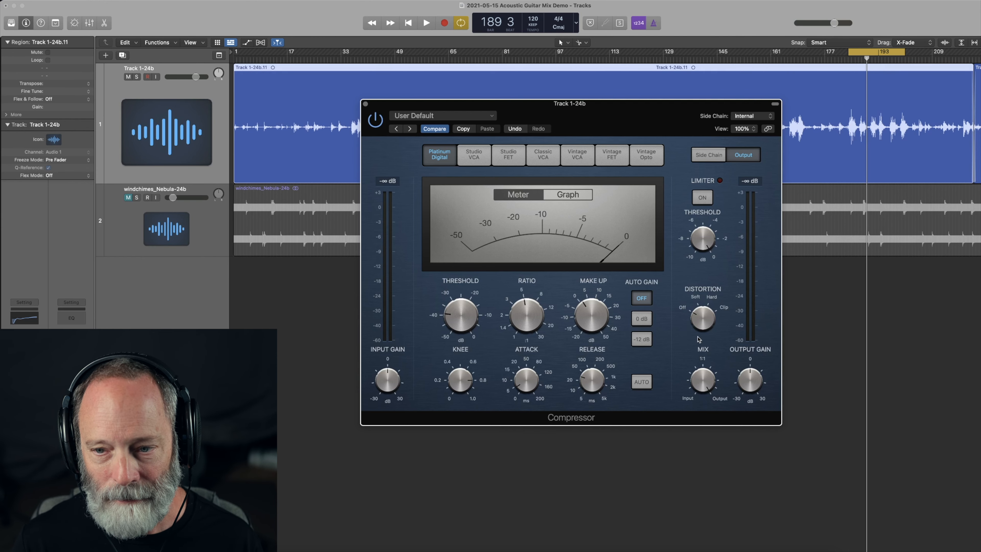
key(space)
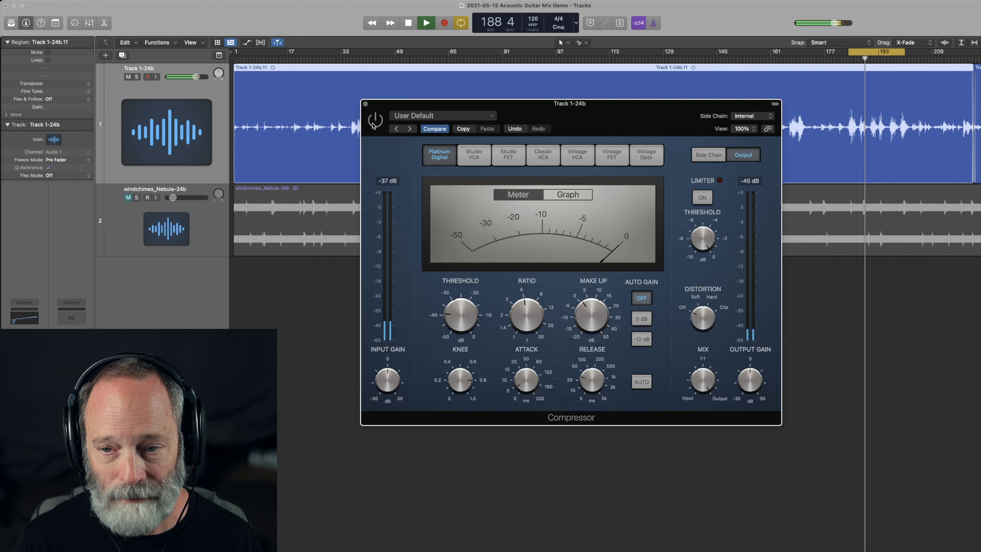
key(space)
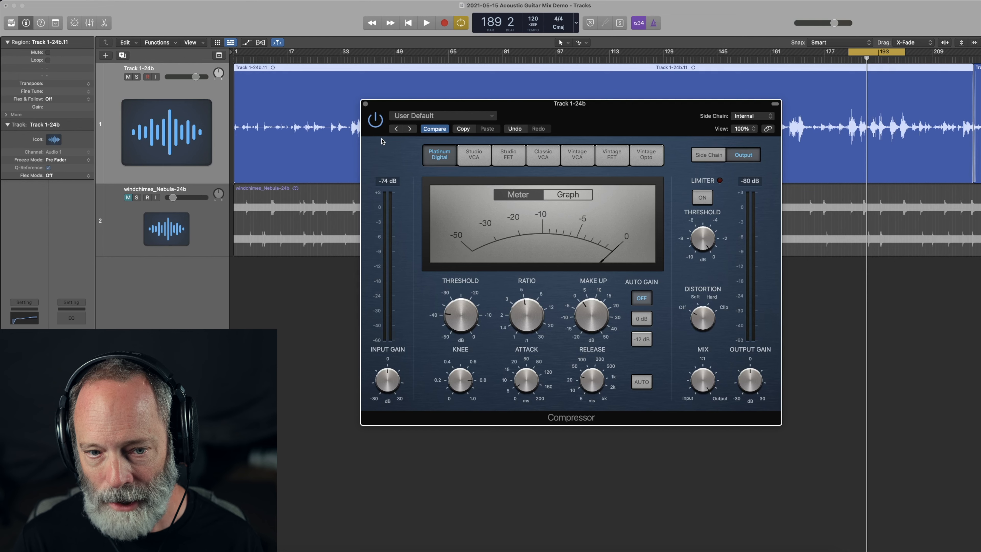
key(space)
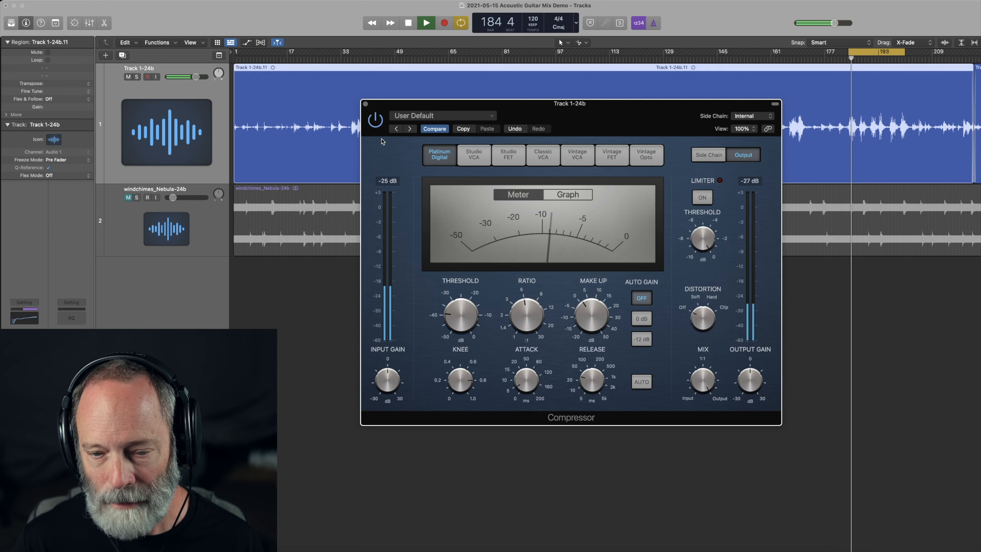
key(space)
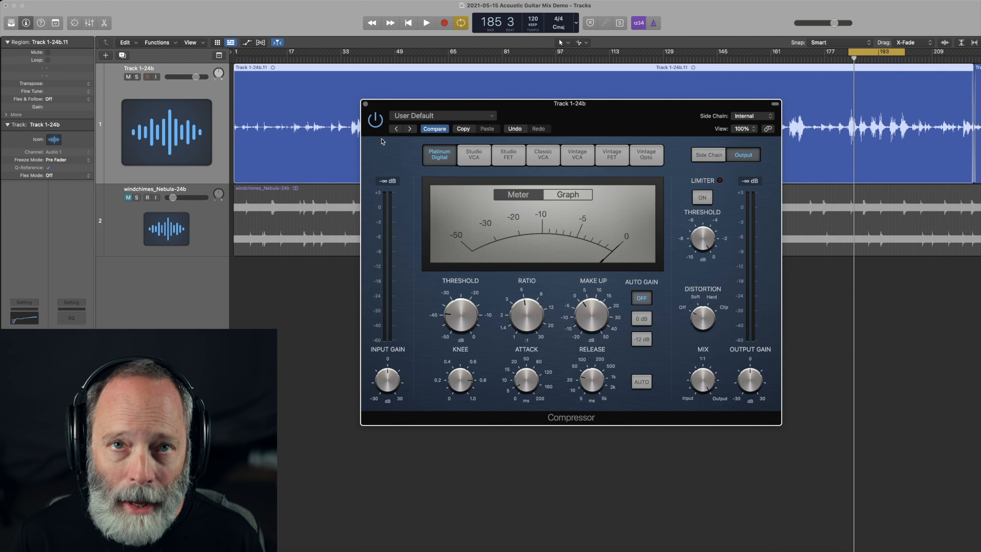
Lower the Compressor's mix to 79% while listening to the guitar loop.
mouse_move(702, 377)
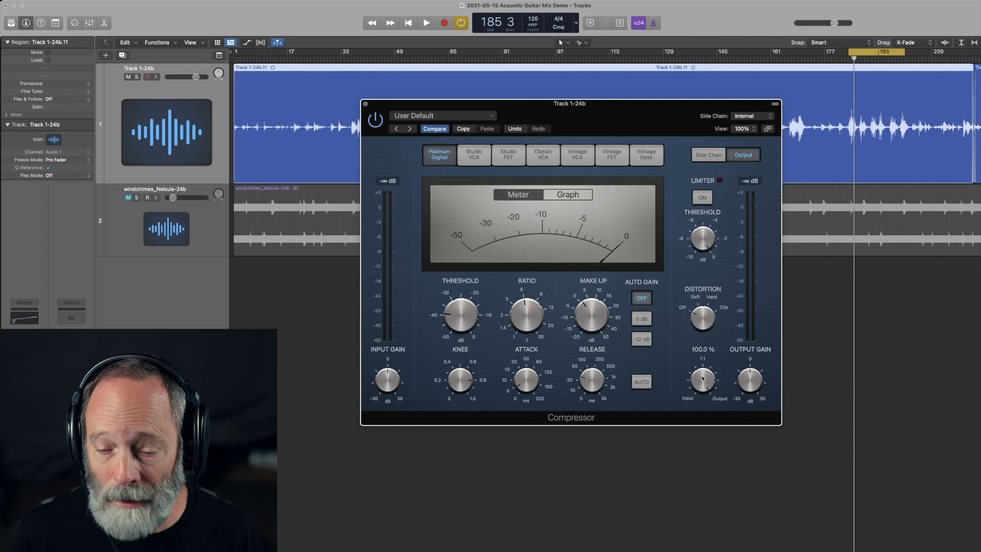
drag(702, 378, 699, 394)
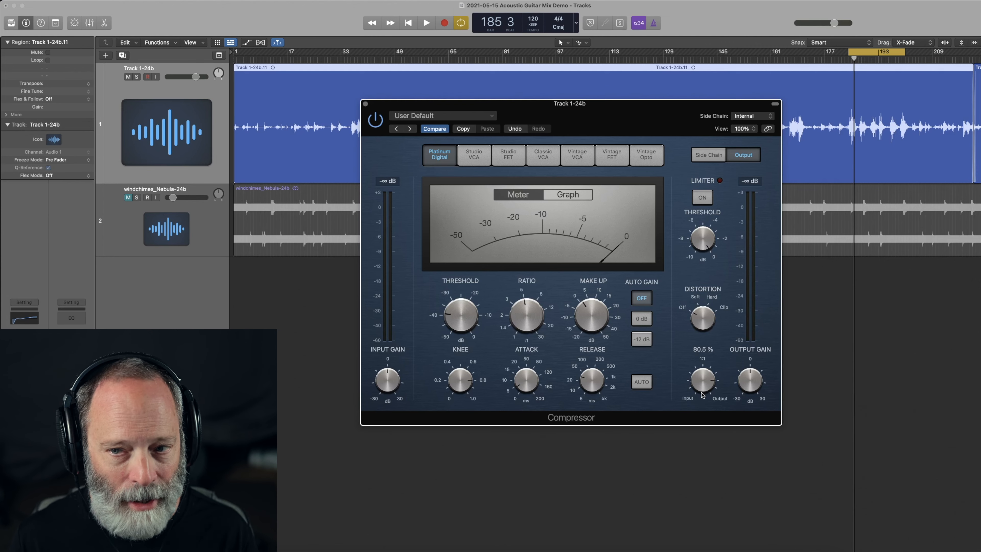
key(space)
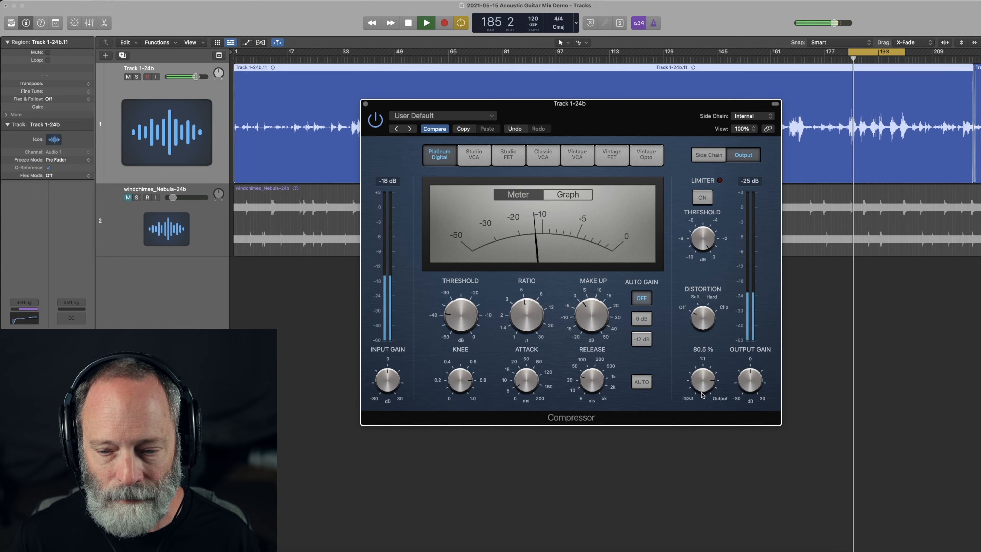
drag(700, 381, 694, 383)
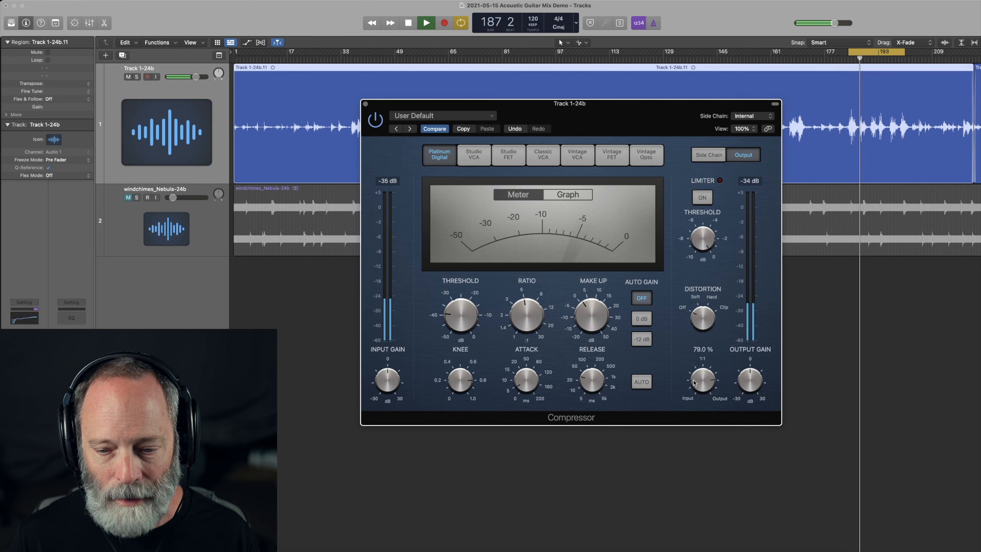
key(space)
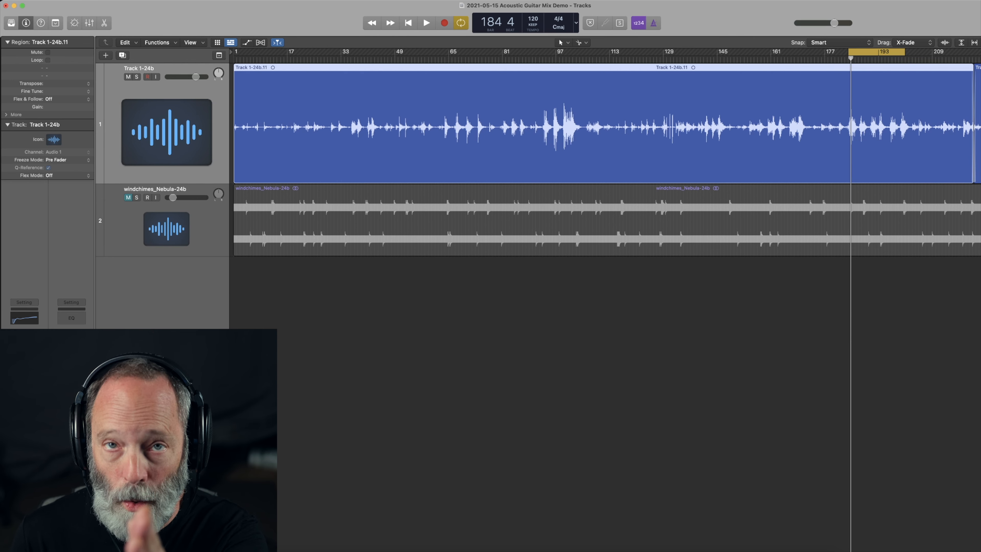
Open the Wider plug-in on the guitar track and play the loop with Wider bypassed.
key(space)
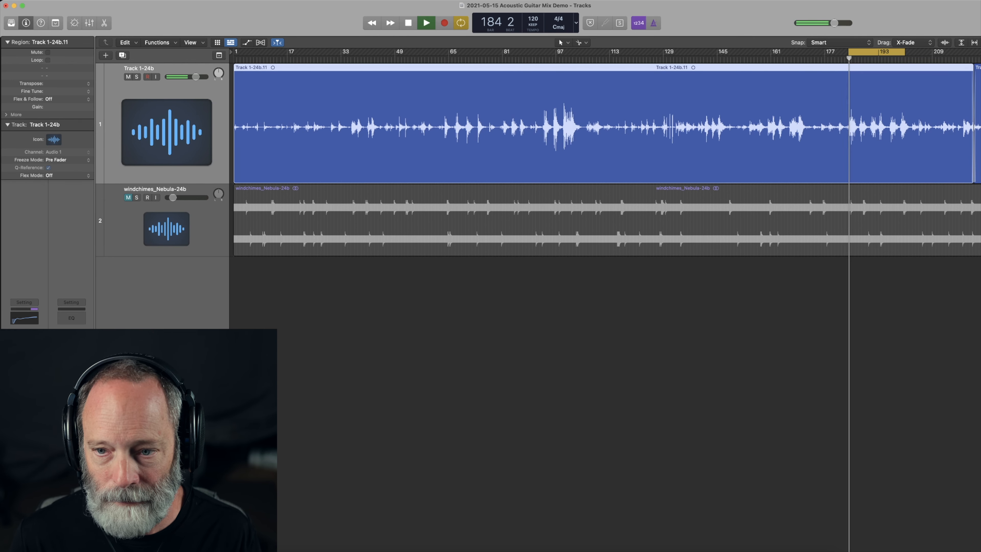
key(space)
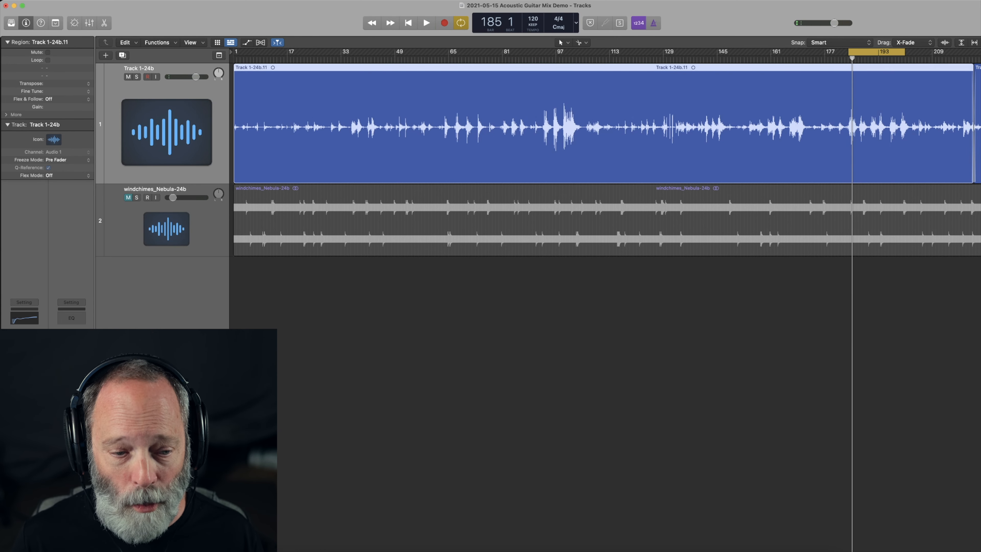
click(24, 358)
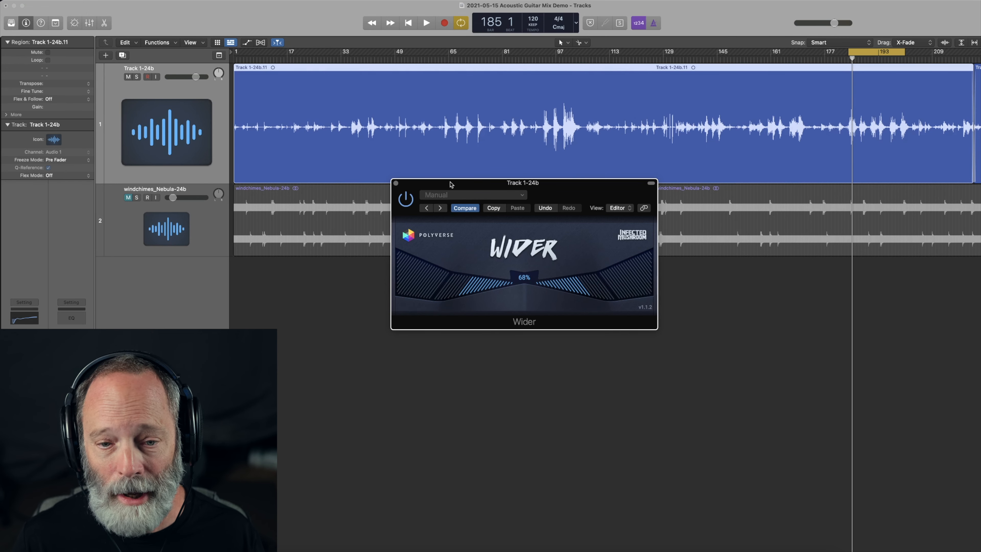
drag(451, 188, 484, 177)
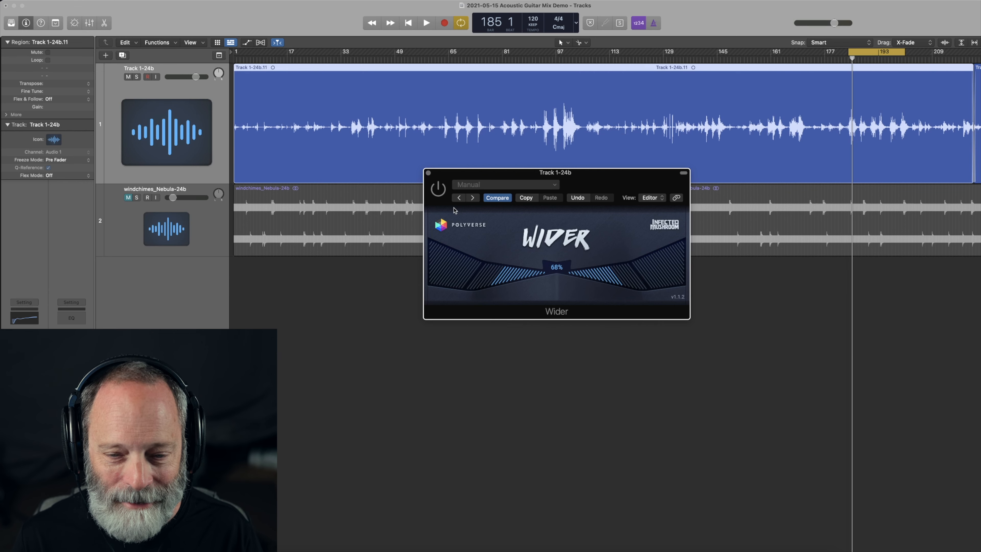
key(space)
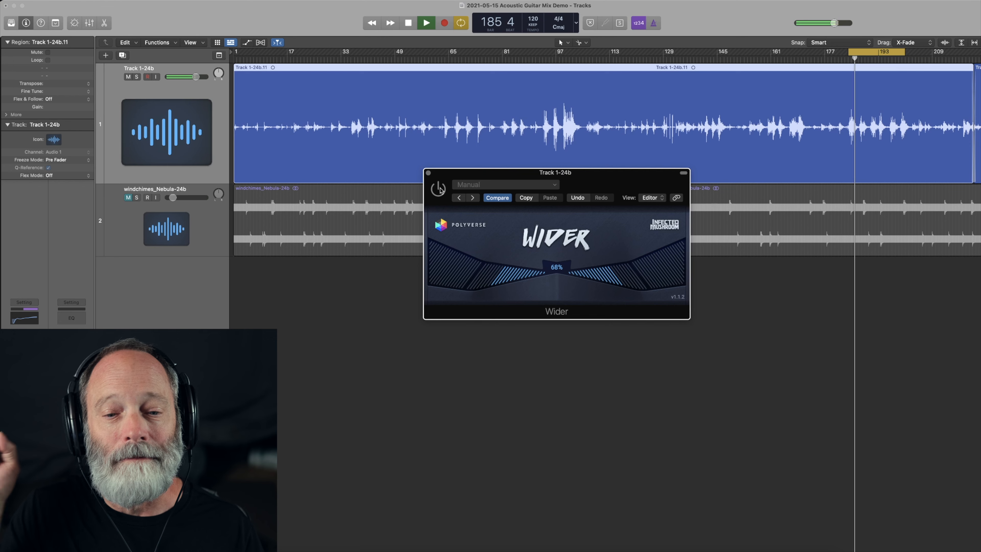
Enable the Wider plug-in on the guitar track and set its width to 66%.
click(438, 189)
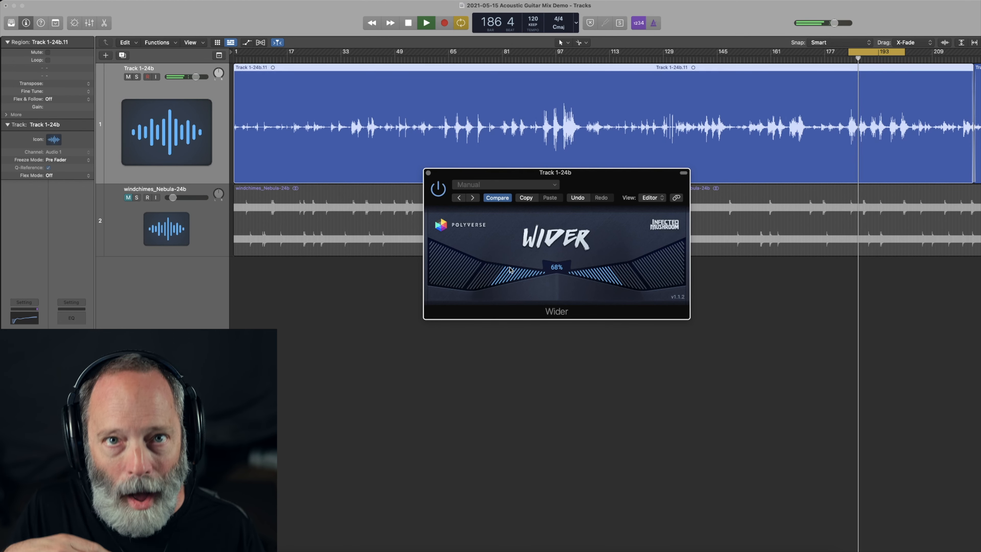
mouse_move(502, 275)
mouse_down()
mouse_move(429, 257)
mouse_move(508, 278)
mouse_up()
key(space)
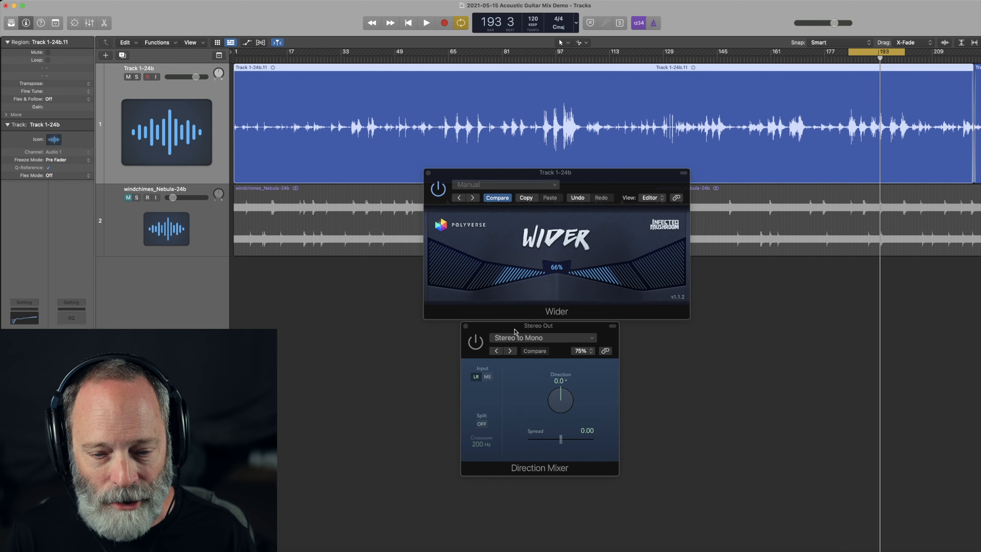
Place Direction Mixer beside Wider and play the guitar loop while toggling its Stereo to Mono setting to check mono compatibility.
drag(517, 331, 783, 172)
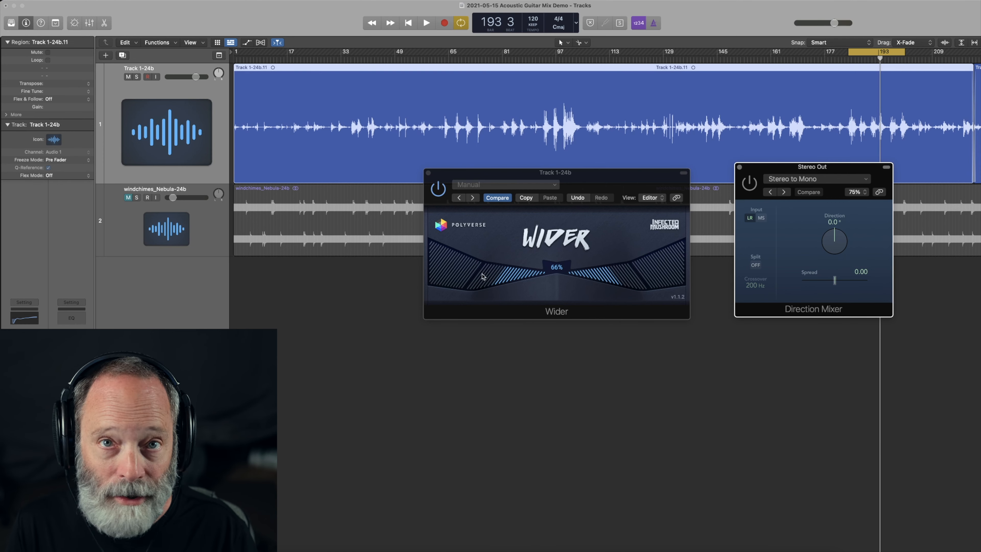
click(517, 177)
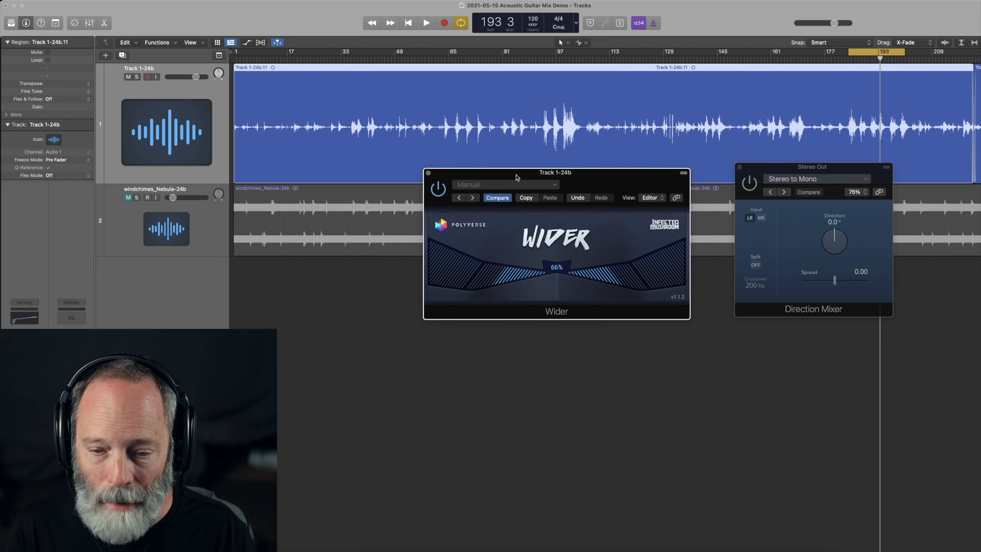
key(space)
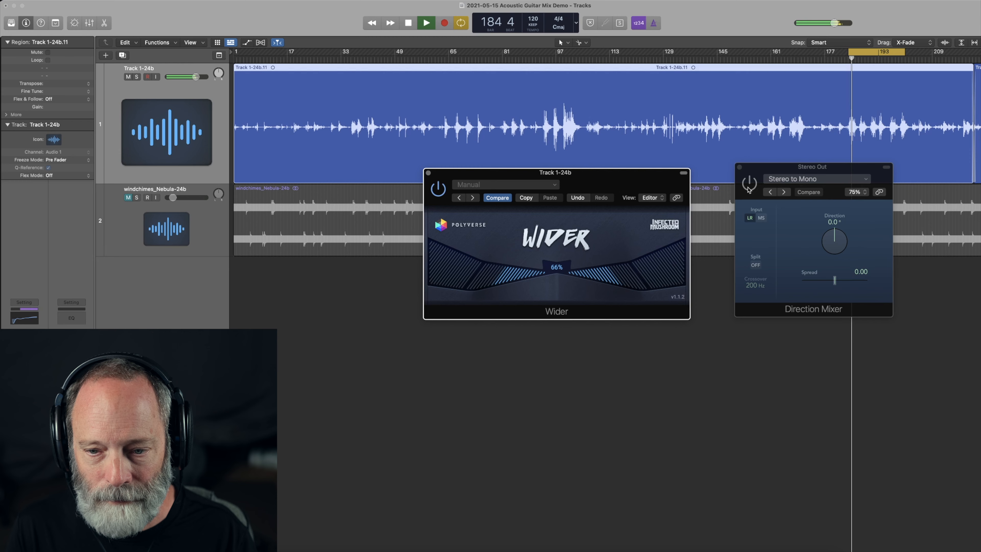
click(748, 189)
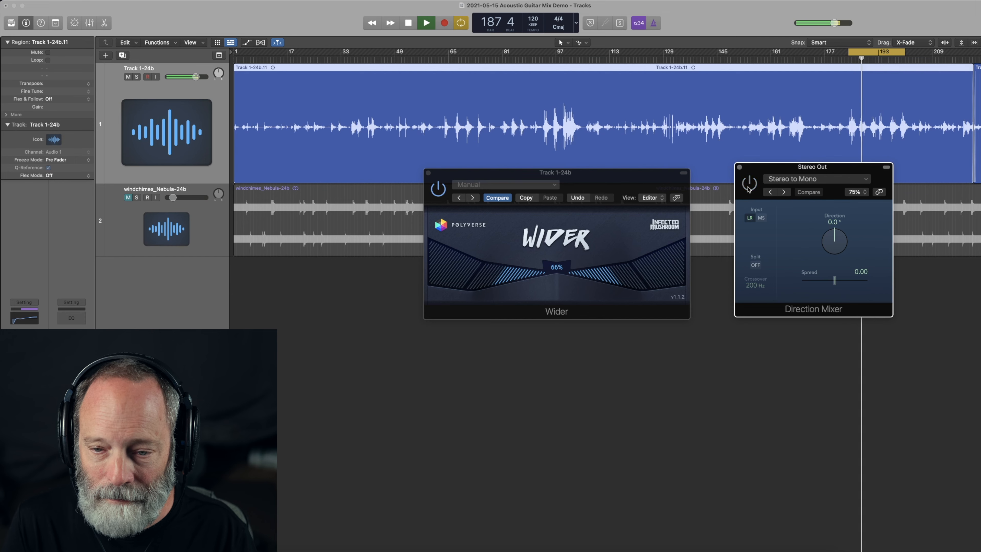
key(space)
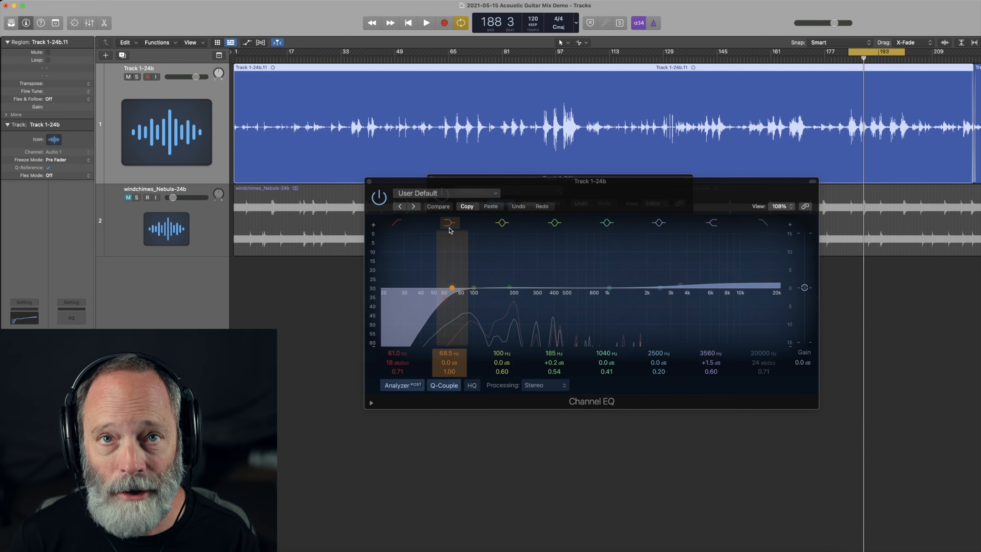
Play the guitar loop with Channel EQ bypassed and enabled to compare the effect of its low cut and high shelf.
mouse_move(471, 184)
mouse_down()
mouse_move(461, 184)
mouse_move(463, 167)
mouse_up()
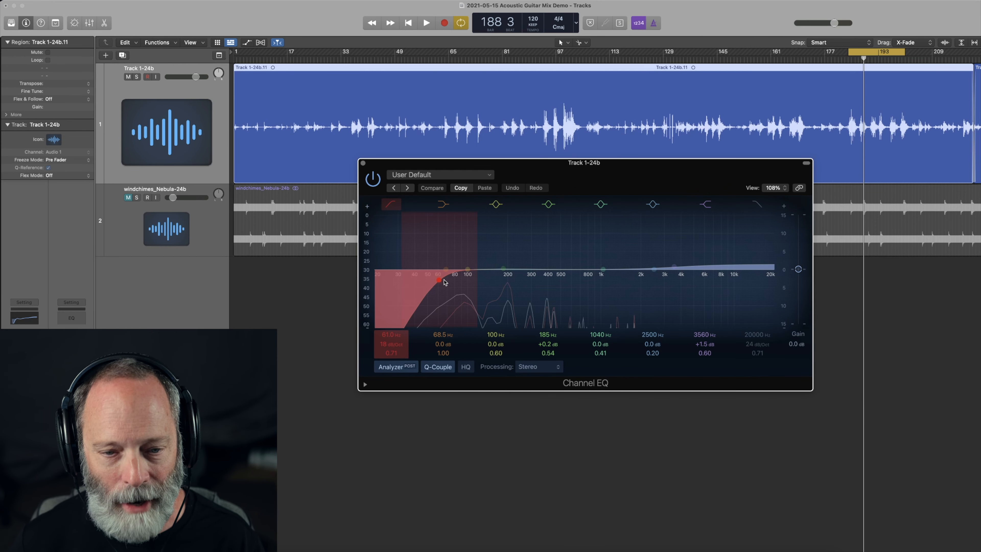
key(space)
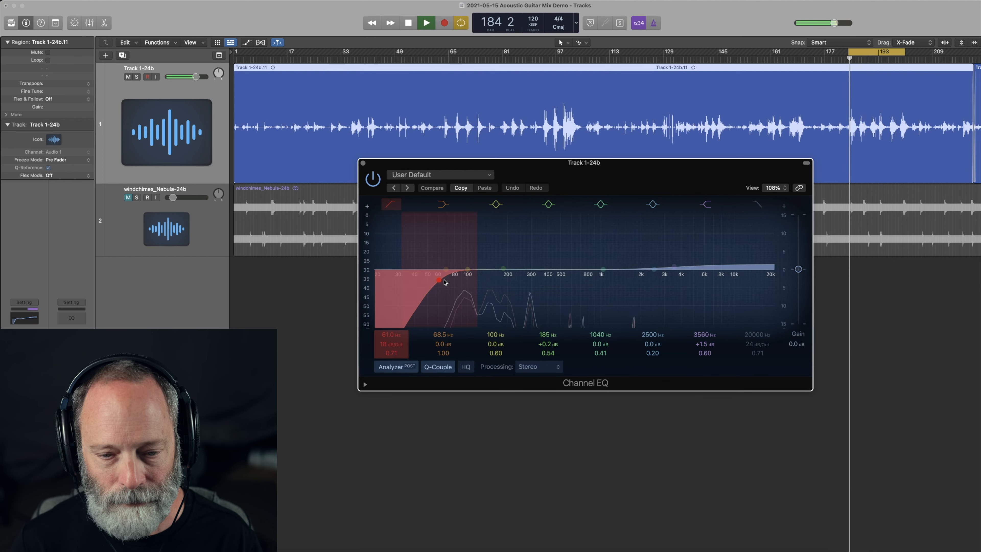
click(373, 180)
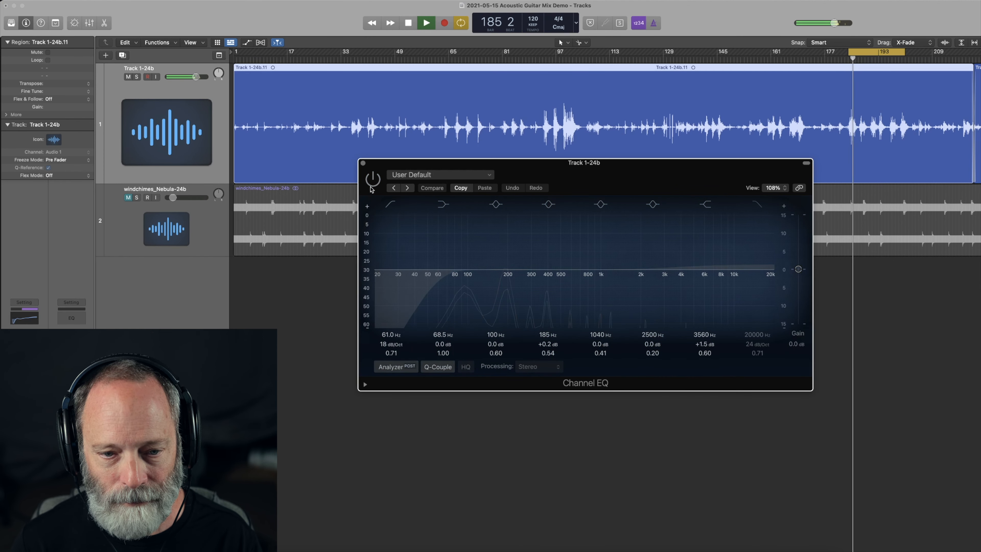
click(372, 181)
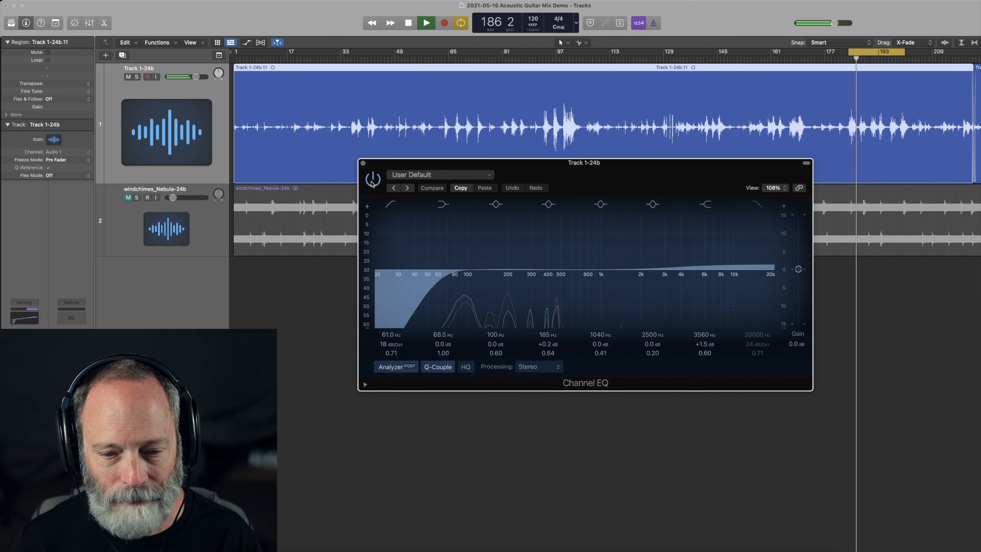
key(space)
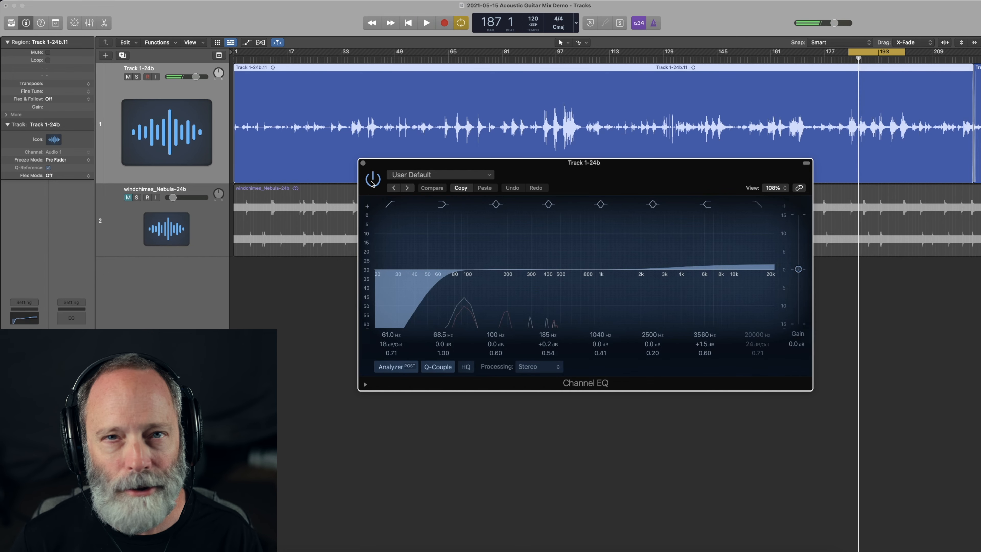
key(space)
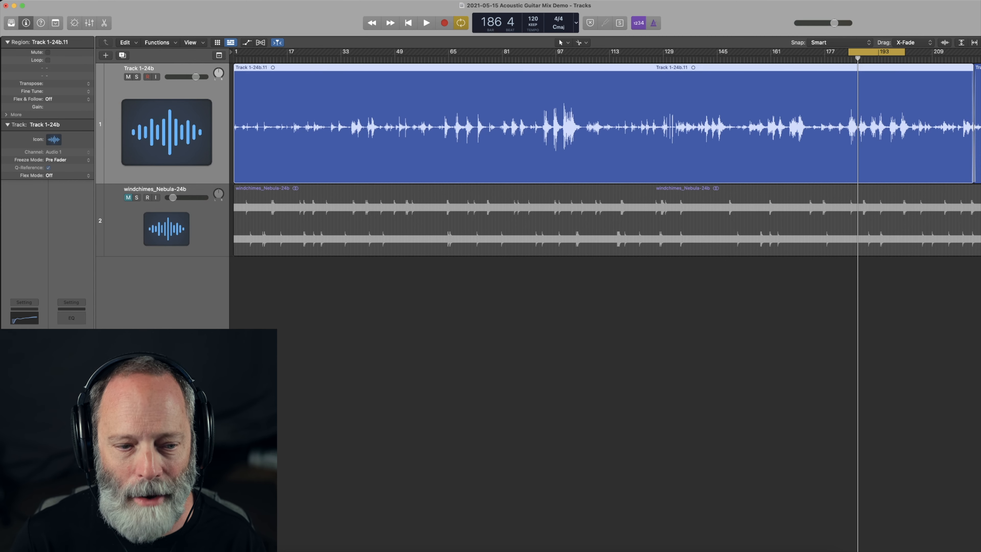
Open Tape Delay on the guitar track and review its delay and feedback settings for both the left and right channels.
key(v)
click(320, 271)
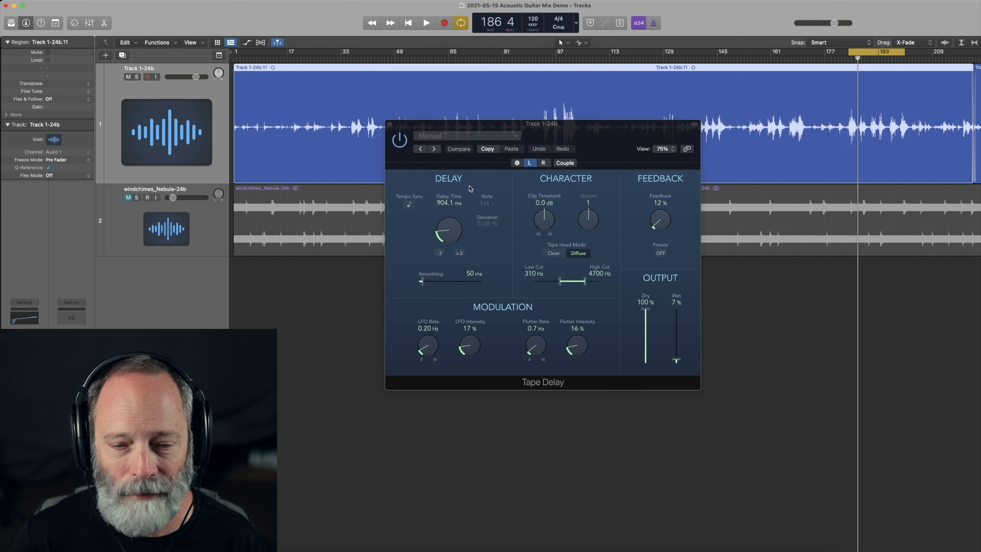
drag(469, 131, 500, 149)
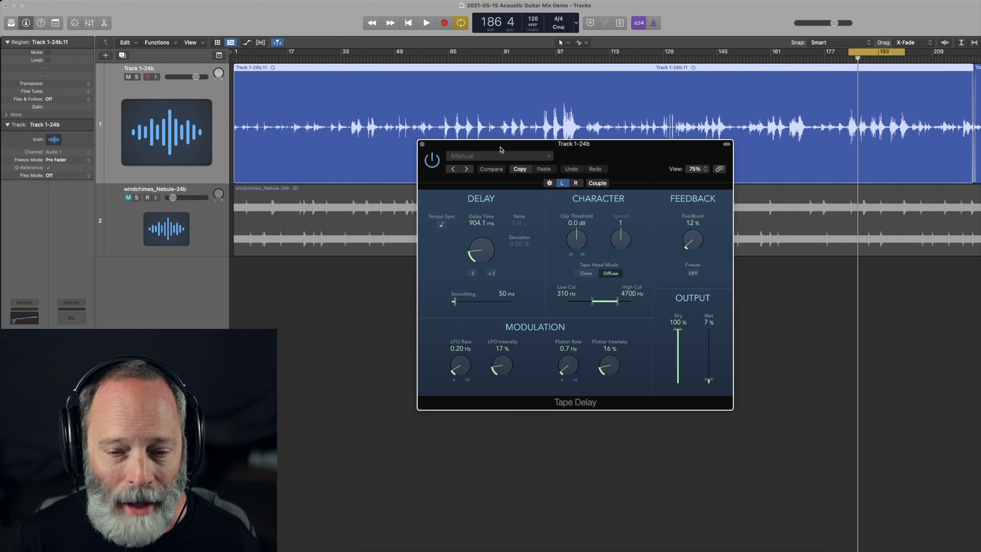
click(576, 183)
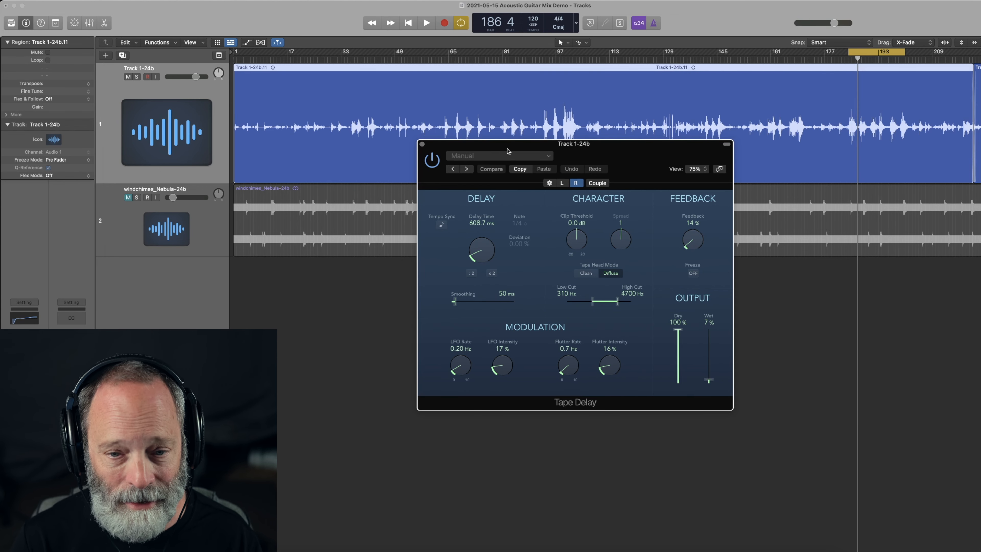
Play and stop the guitar loop several times to listen to the Tape Delay echoes.
drag(507, 151, 501, 171)
key(space)
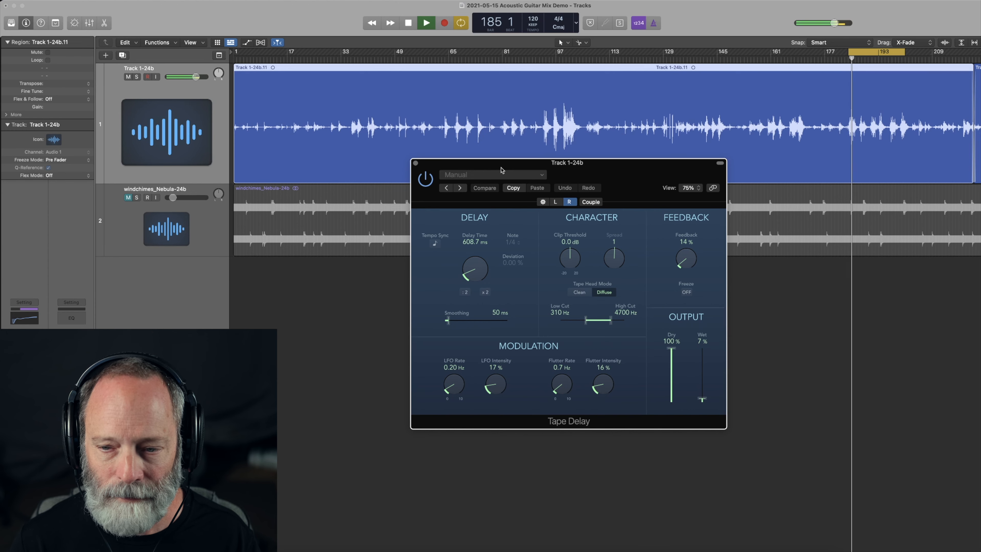
key(space)
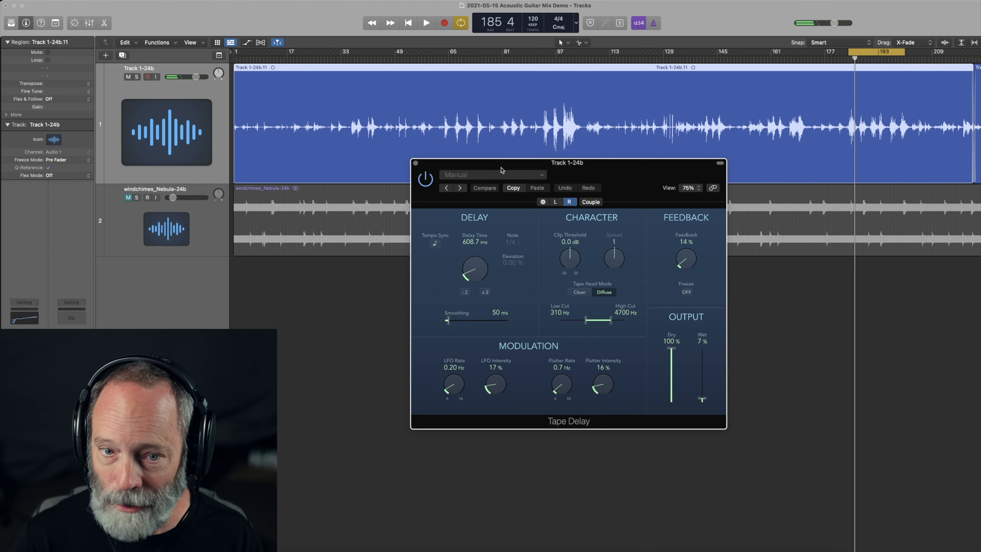
key(space)
key(space)
key(space)
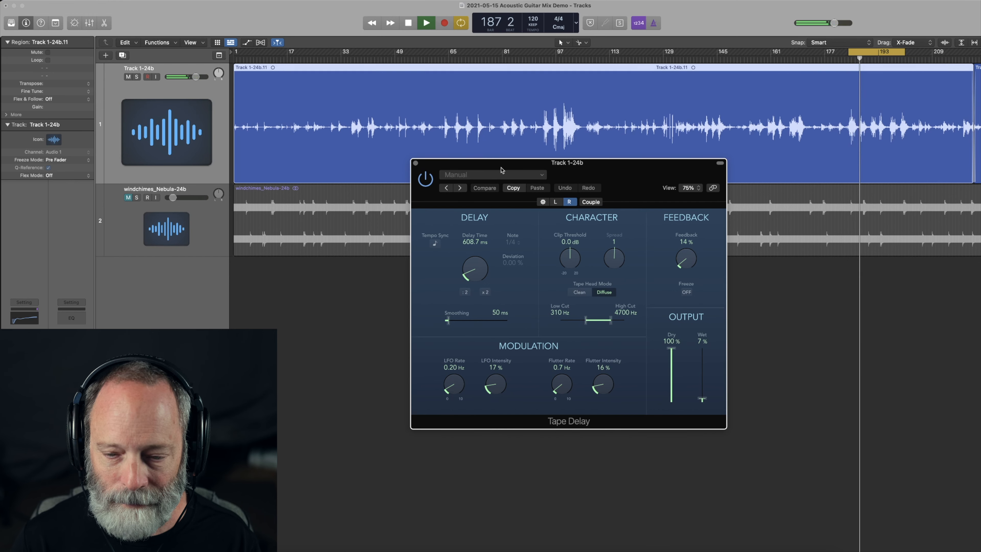
key(space)
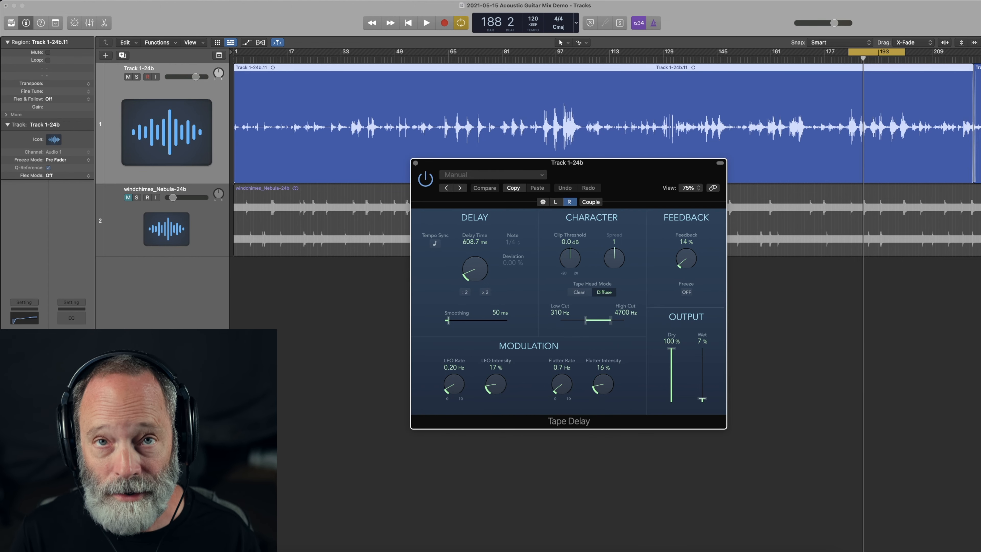
key(space)
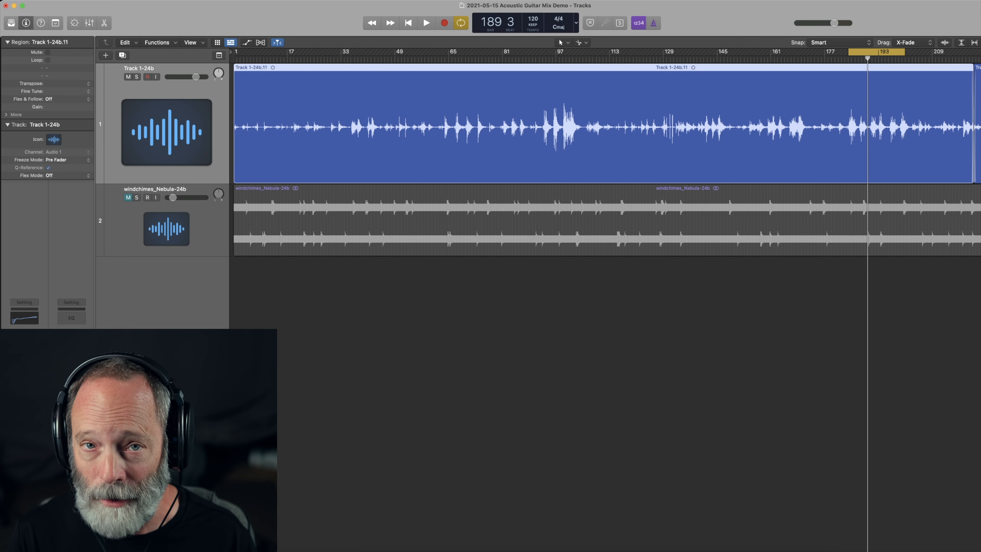
Open ChromaVerb on the Stereo Out and review its main Concert Hall settings and its detailed output EQ settings.
click(71, 344)
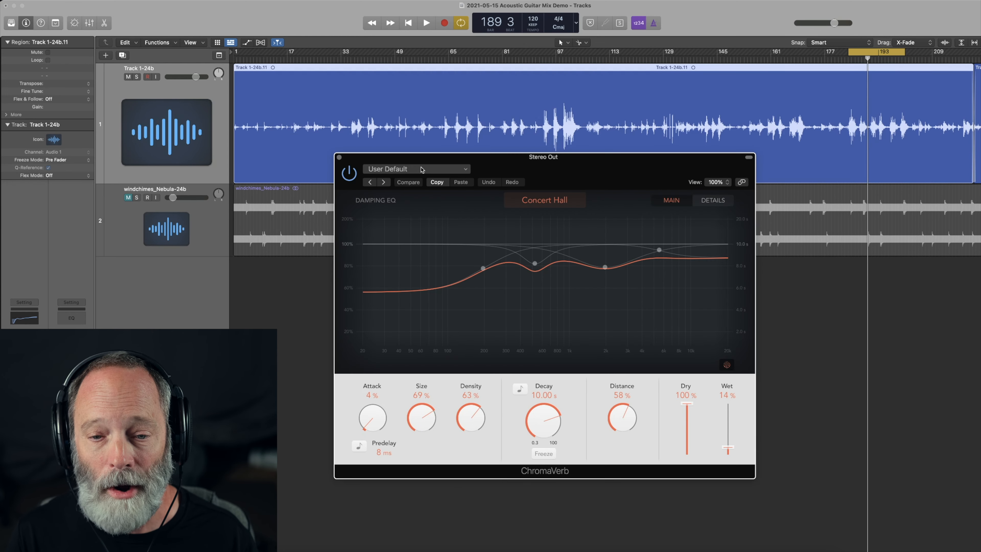
drag(436, 159, 426, 172)
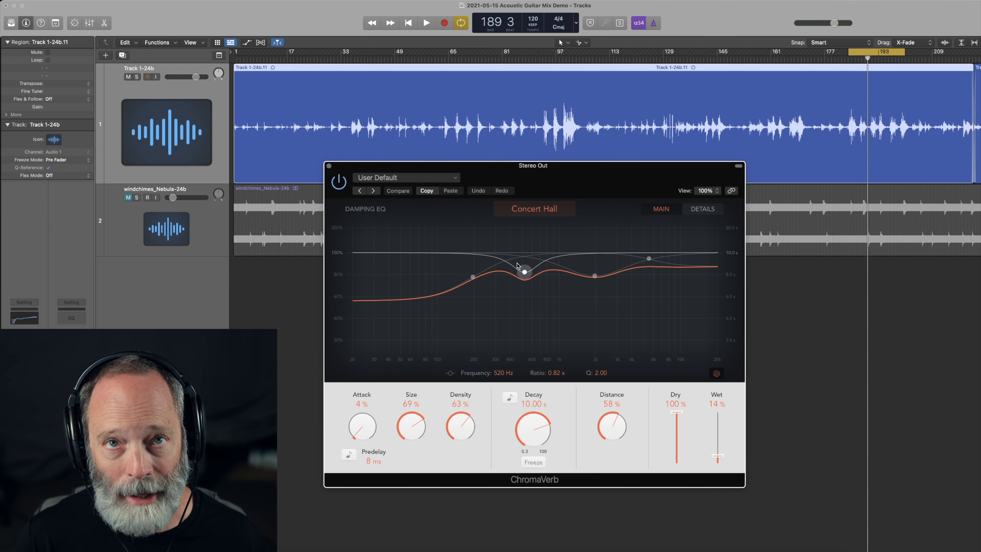
click(703, 209)
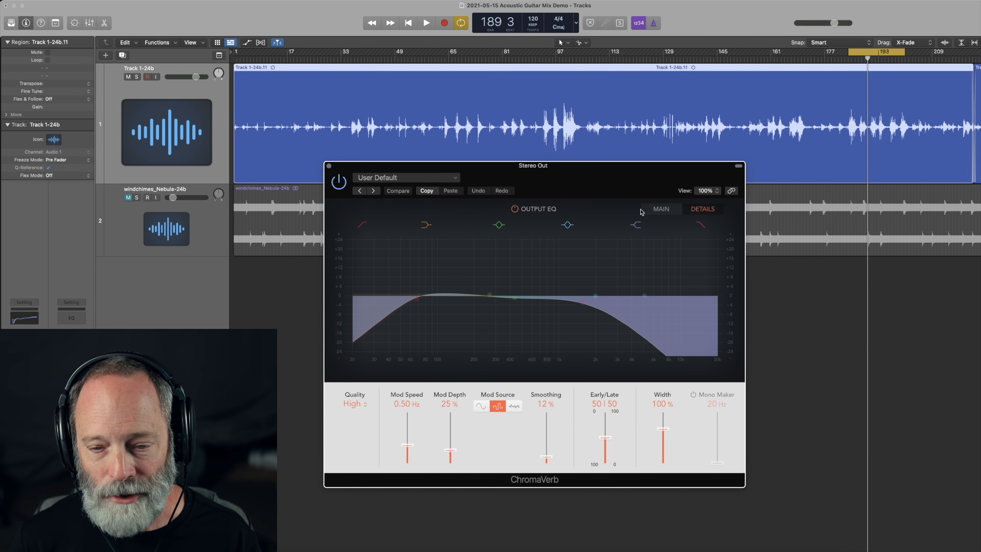
click(661, 209)
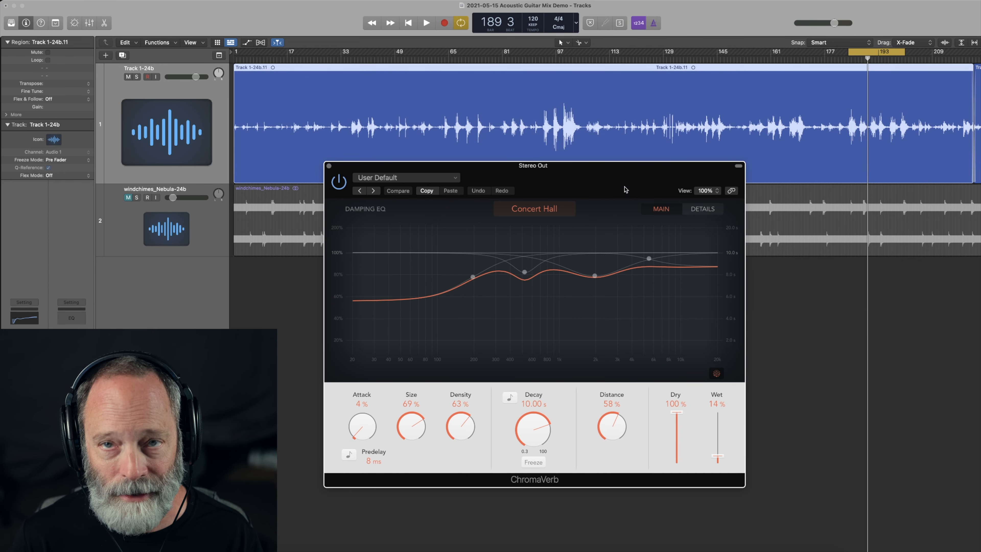
Play and stop the guitar loop to hear ChromaVerb's Concert Hall reverb and its tail, and close the ChromaVerb window.
key(space)
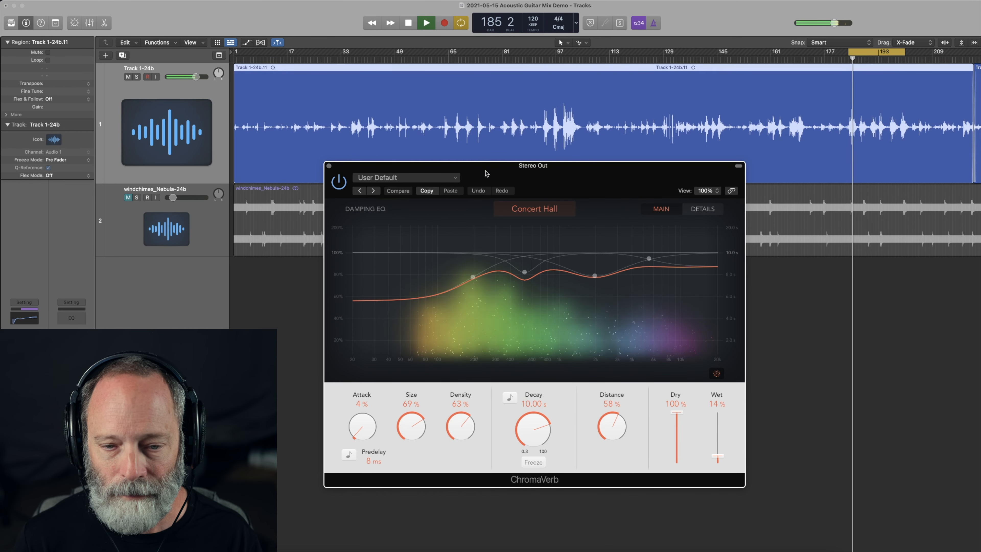
drag(486, 165, 478, 184)
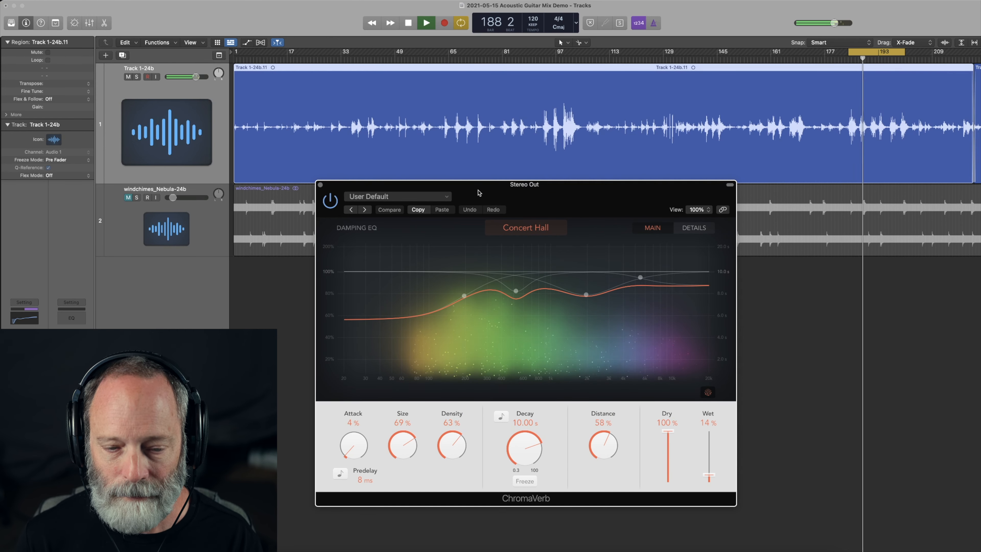
key(space)
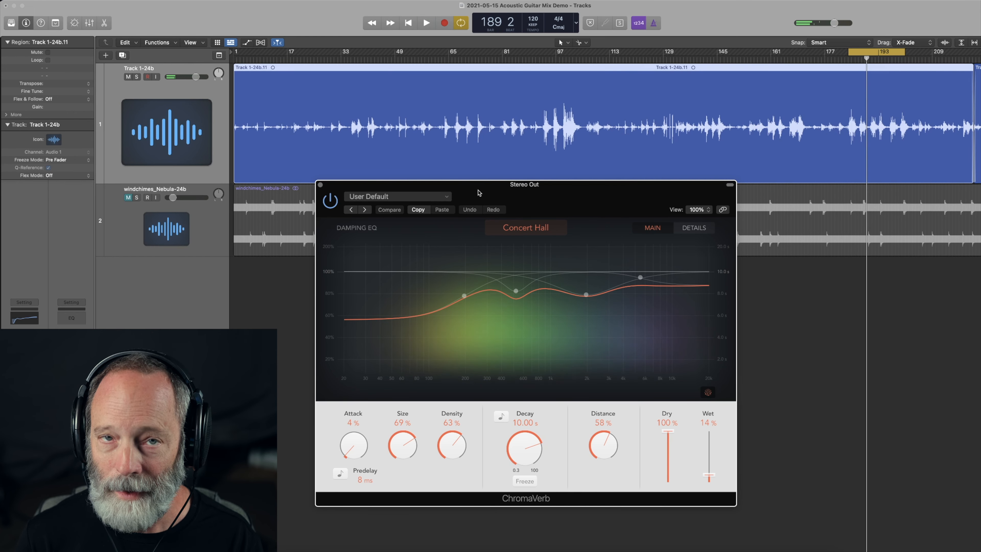
key(space)
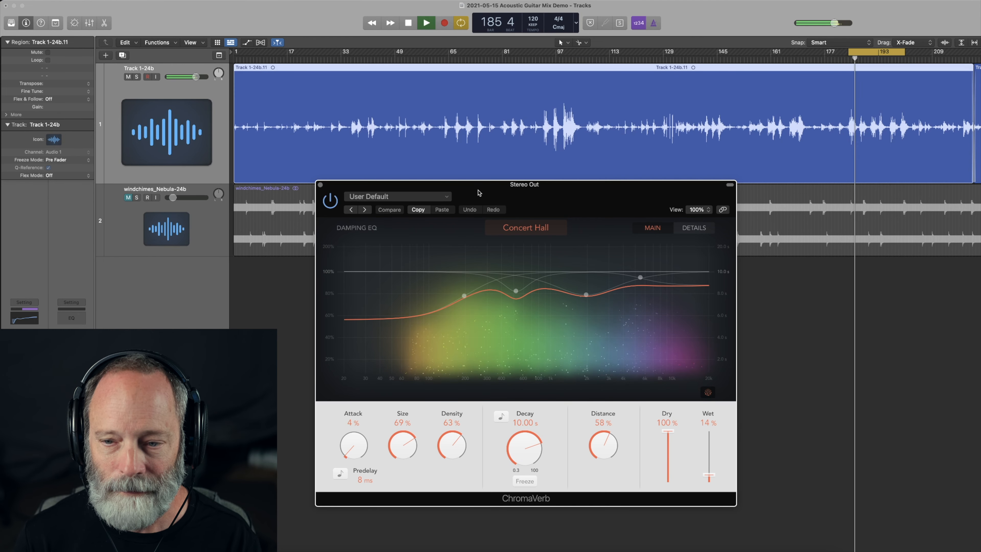
key(space)
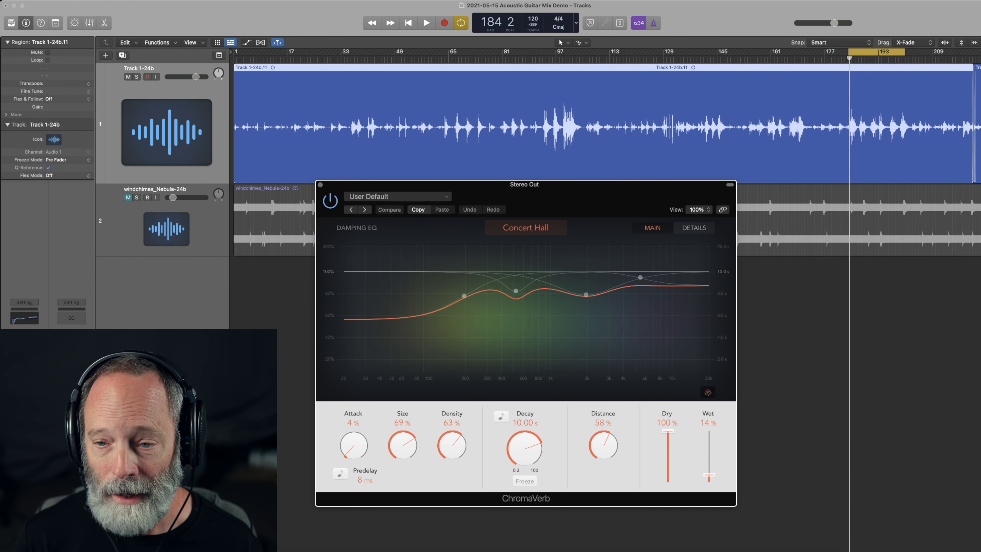
key(space)
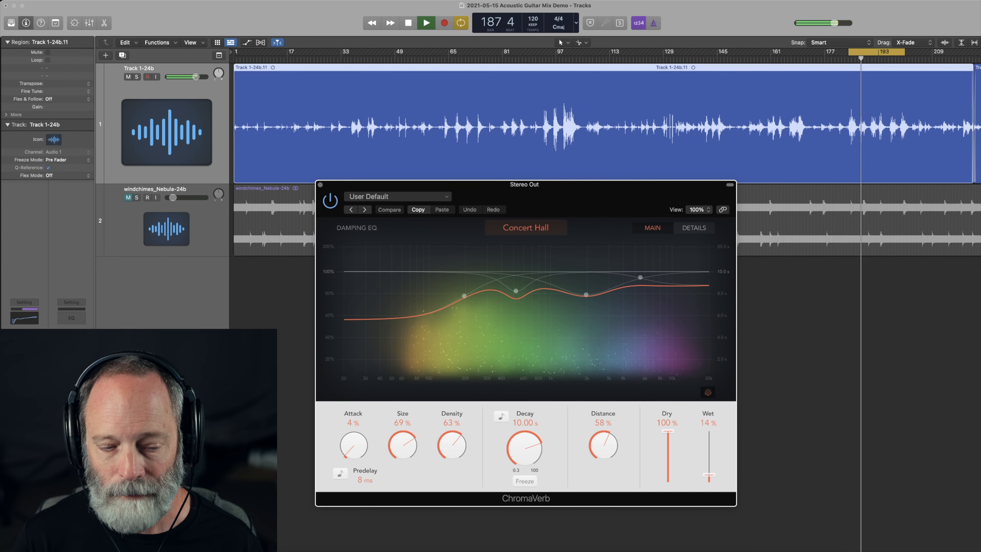
key(super+w)
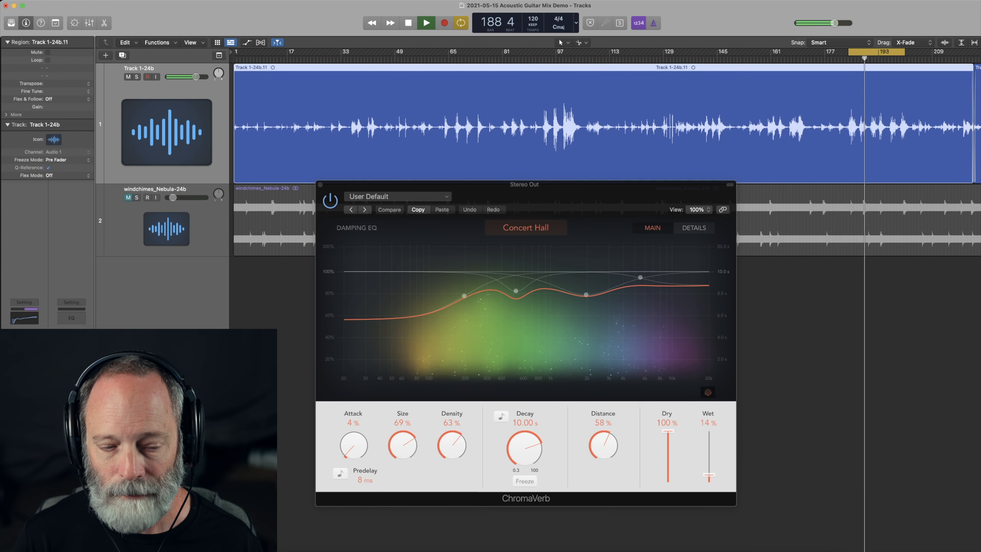
key(space)
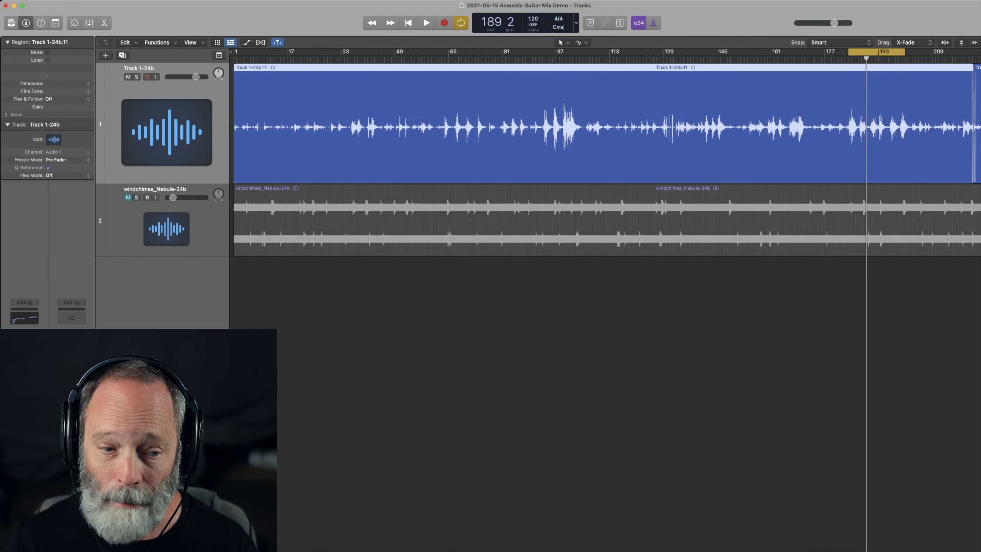
Open the Compressor on the Stereo Out and play the guitar loop while watching its gain-reduction meter.
key(v)
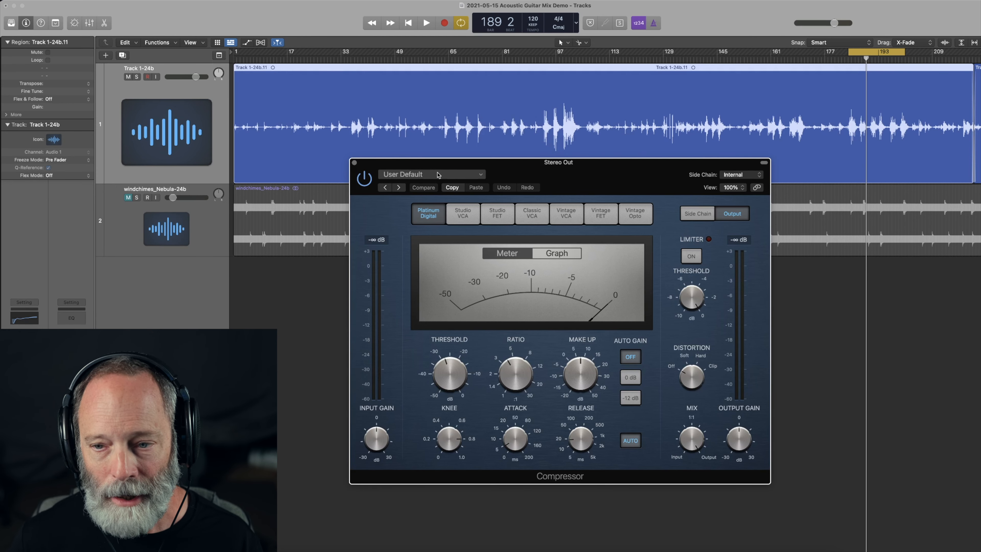
key(space)
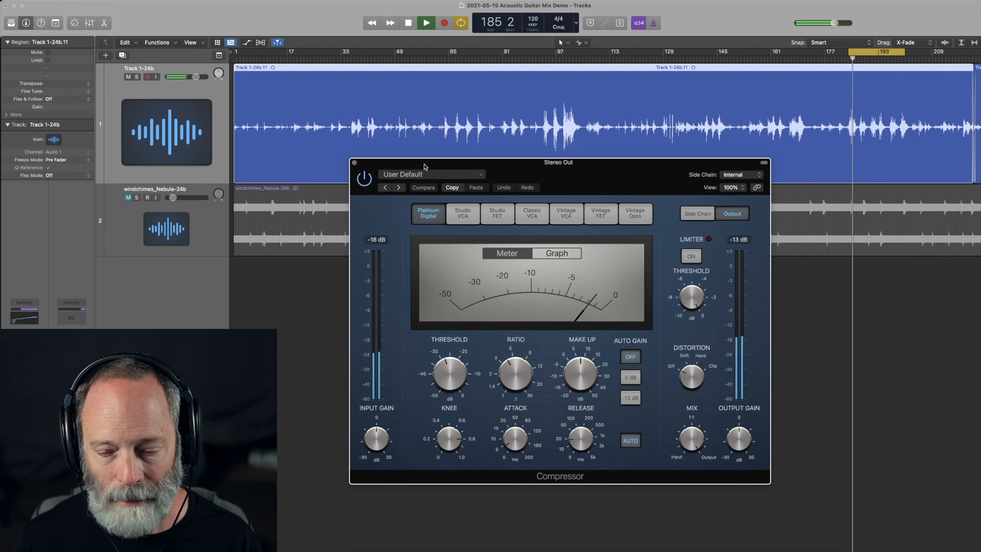
mouse_move(573, 376)
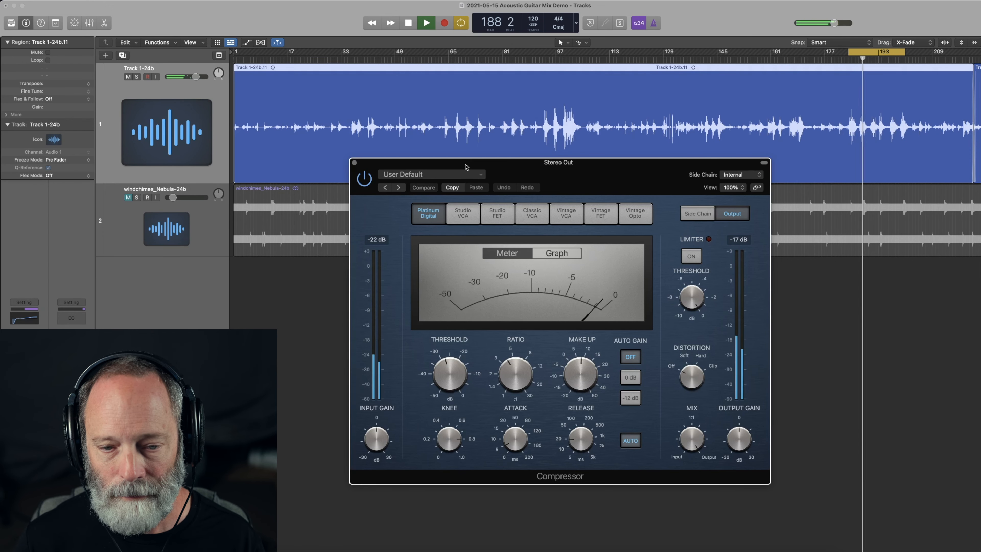
key(space)
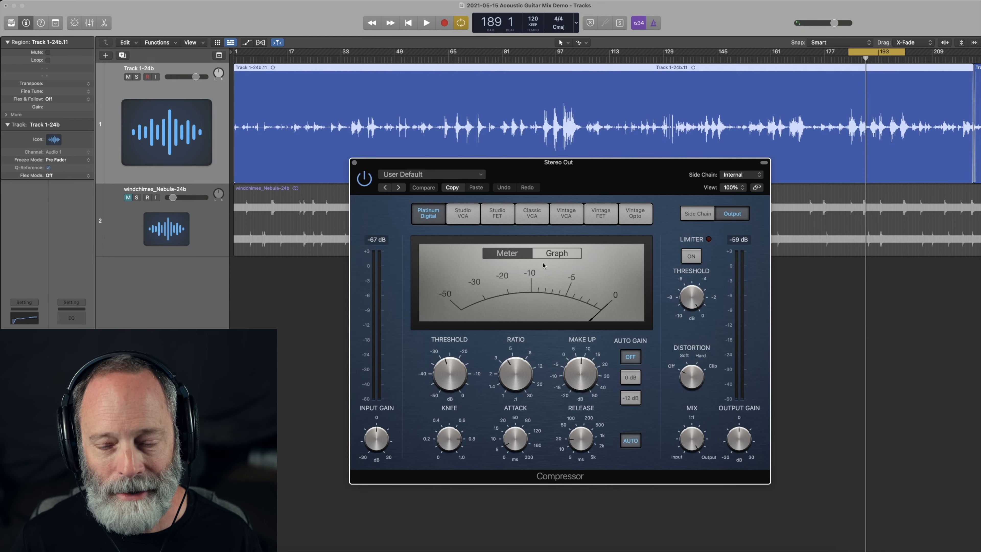
Play the guitar loop once more through the Stereo Out Compressor and stop it.
key(space)
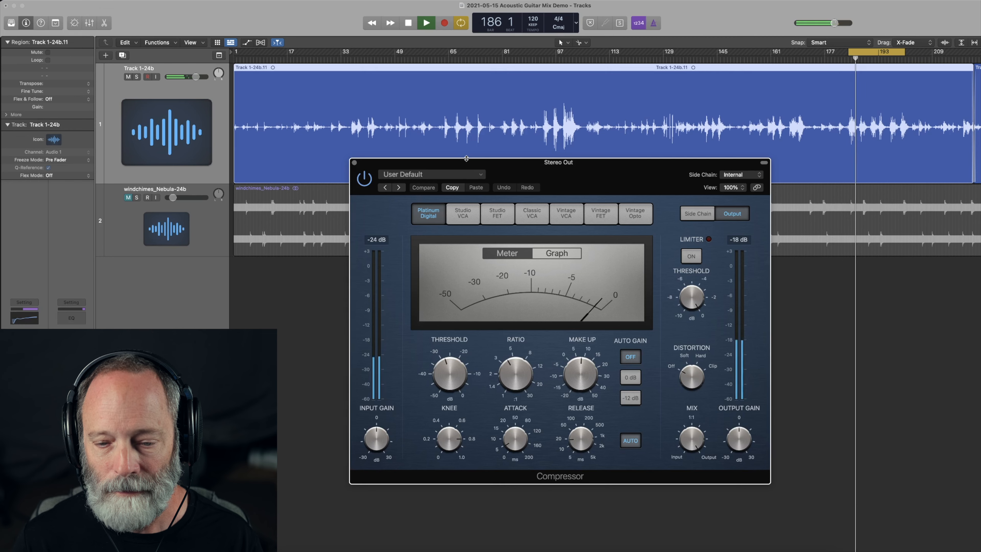
key(space)
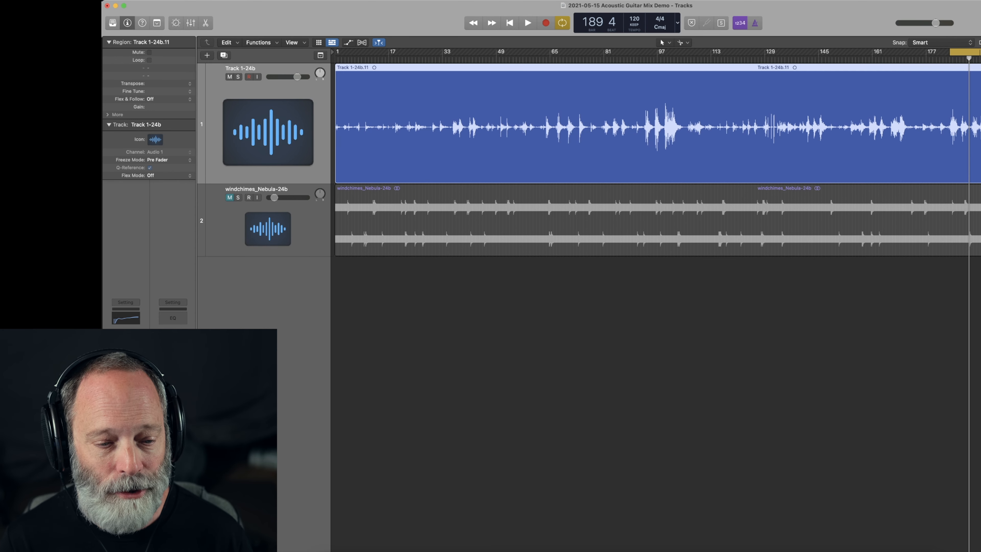
Show the Stereo Out's Adaptive Limiter and Limiter windows, line them up, and briefly play the guitar loop to check their meters.
key(v)
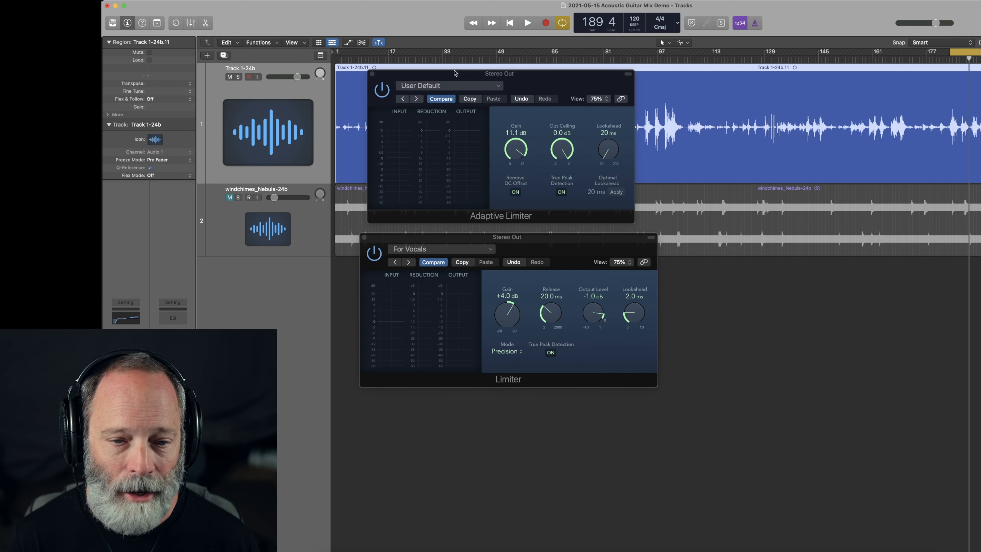
drag(452, 70, 474, 70)
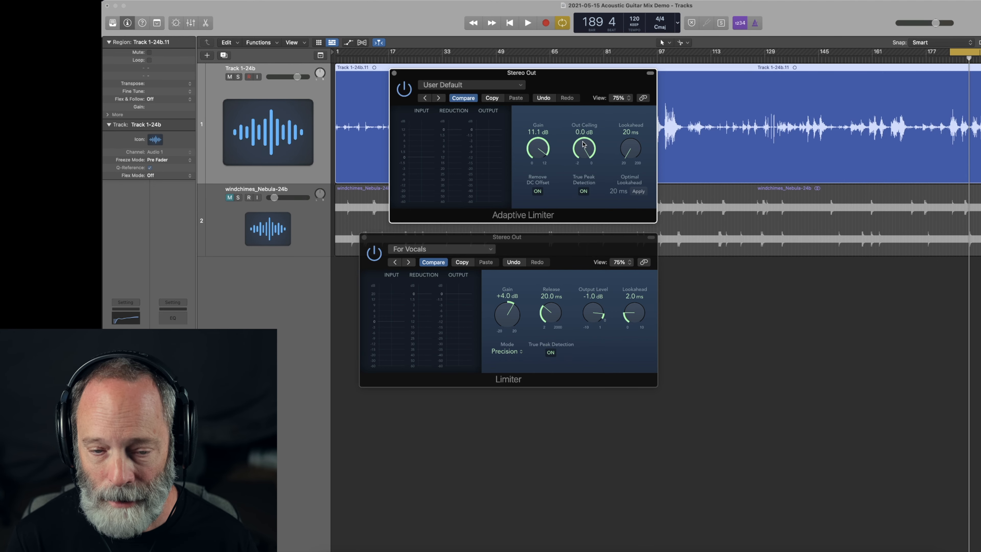
drag(479, 241, 493, 242)
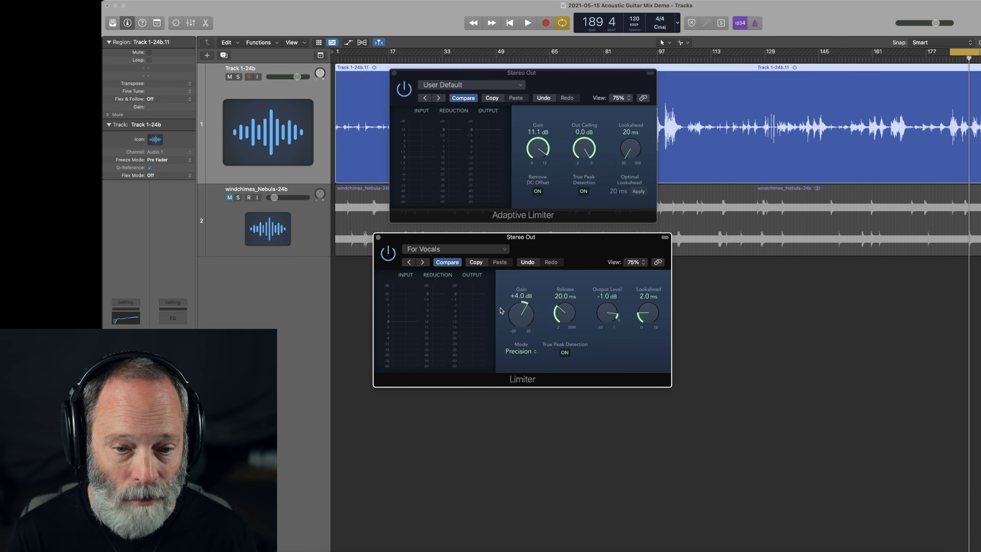
key(space)
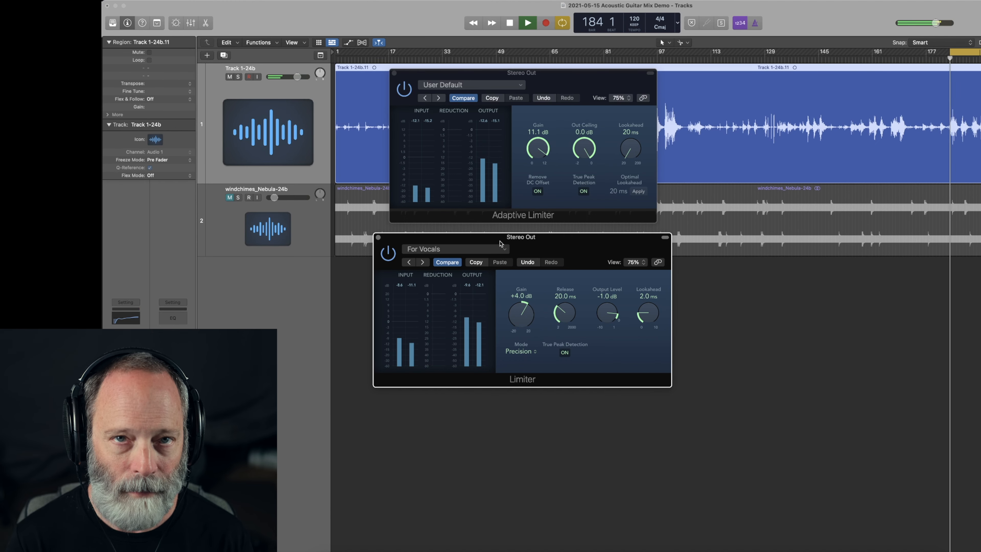
key(space)
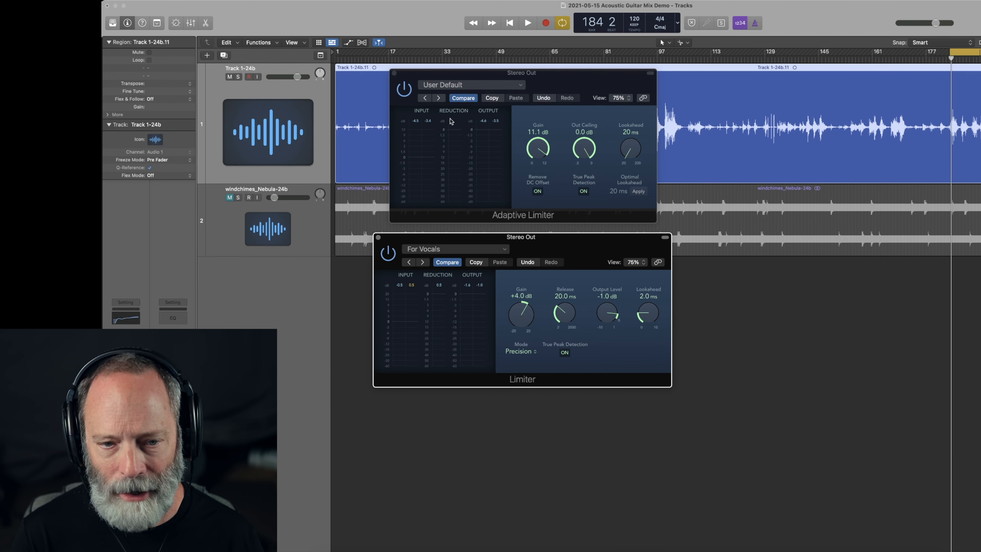
Move the Adaptive Limiter window off the guitar's loud passage, point it out with the playhead near bar 99, and return the playhead to bar 185.
drag(575, 76, 477, 72)
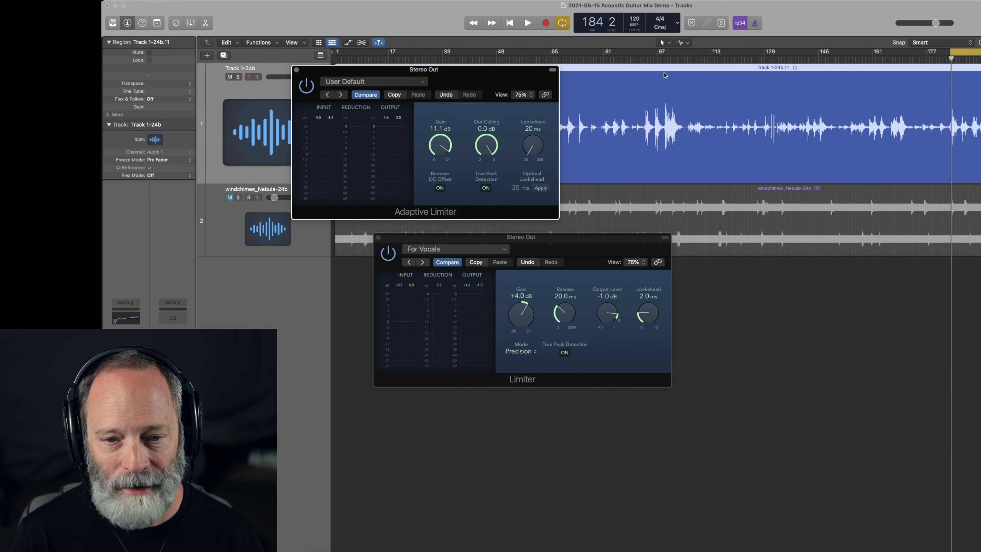
click(666, 60)
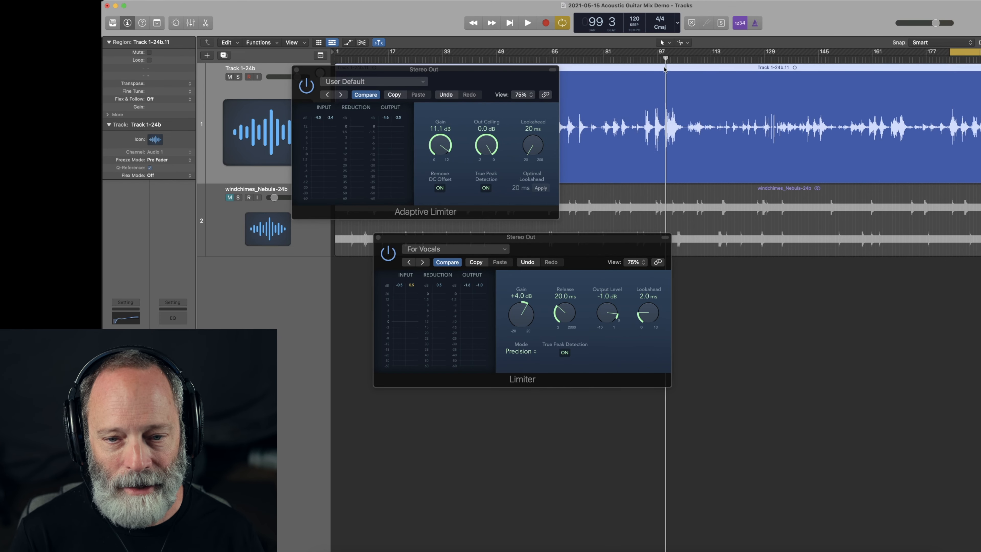
drag(666, 60, 952, 66)
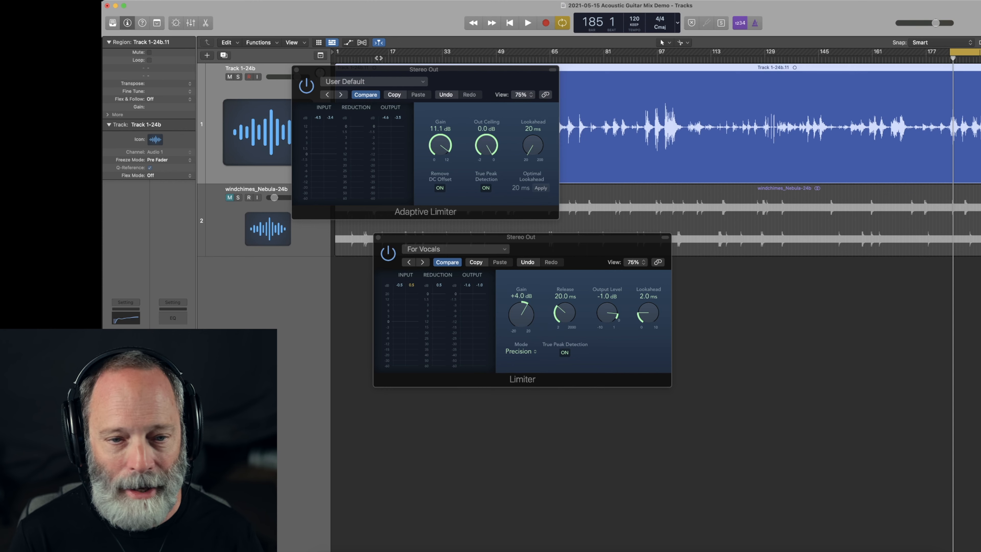
Rearrange both limiter windows and play the guitar from about bar 185 to check the Limiter's gain reduction, stopping around bar 187.
drag(385, 73, 452, 74)
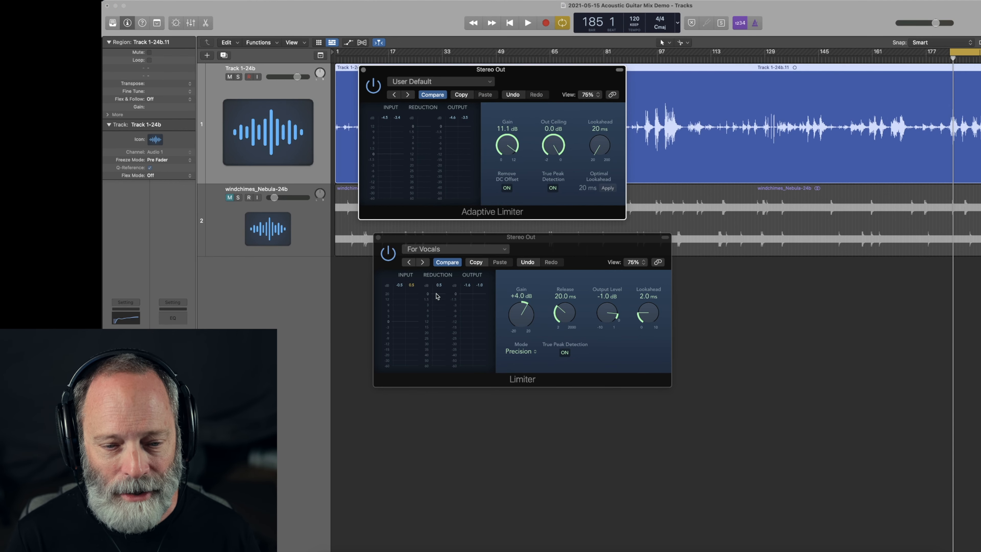
drag(511, 241, 593, 240)
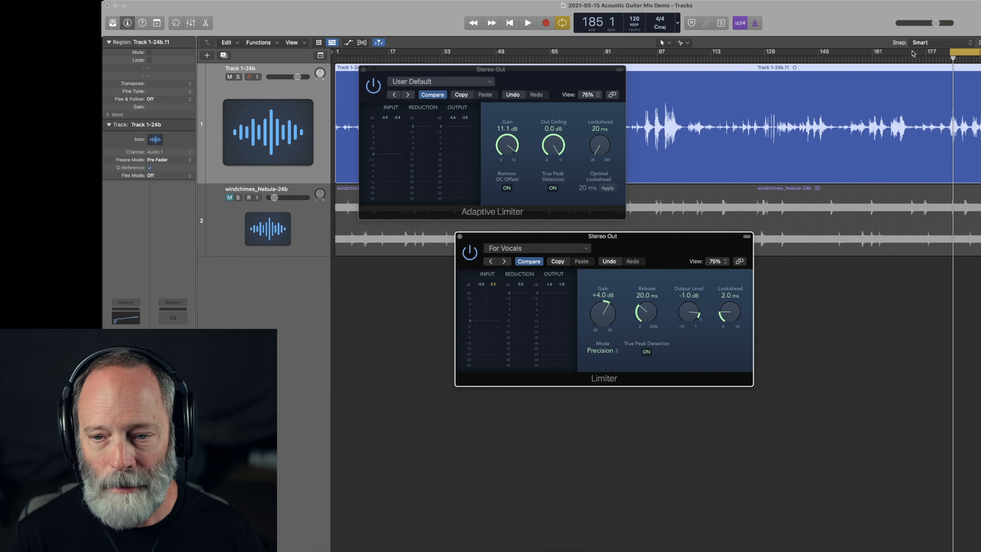
click(951, 58)
key(space)
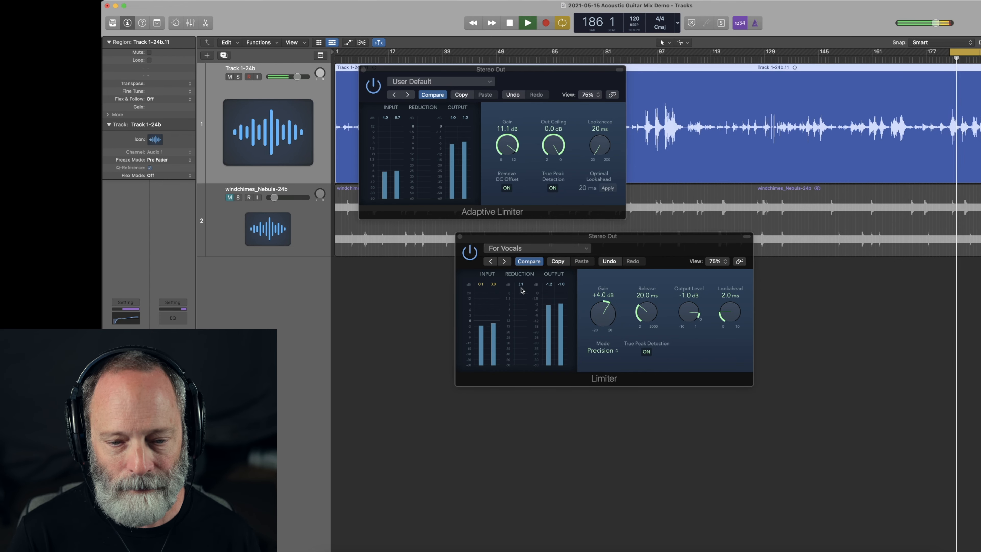
key(space)
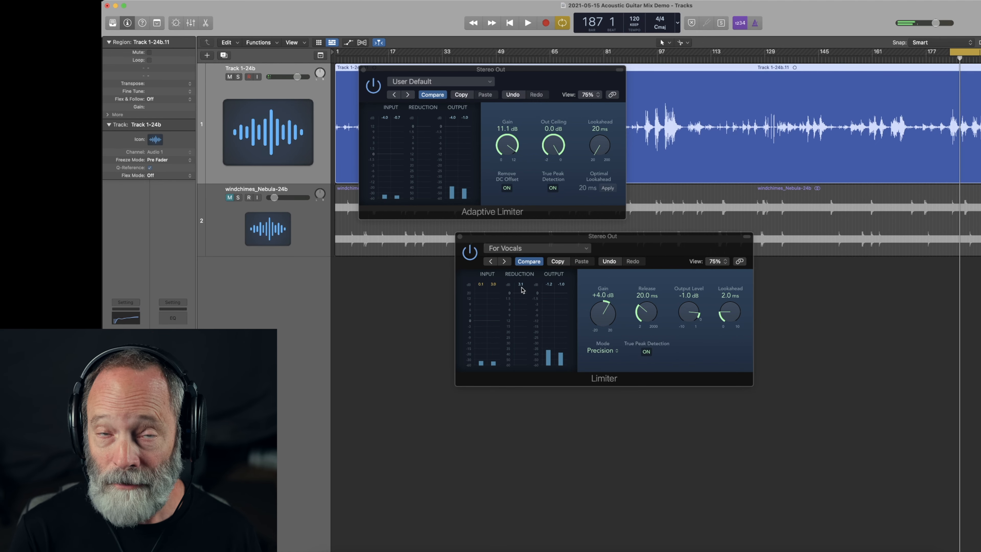